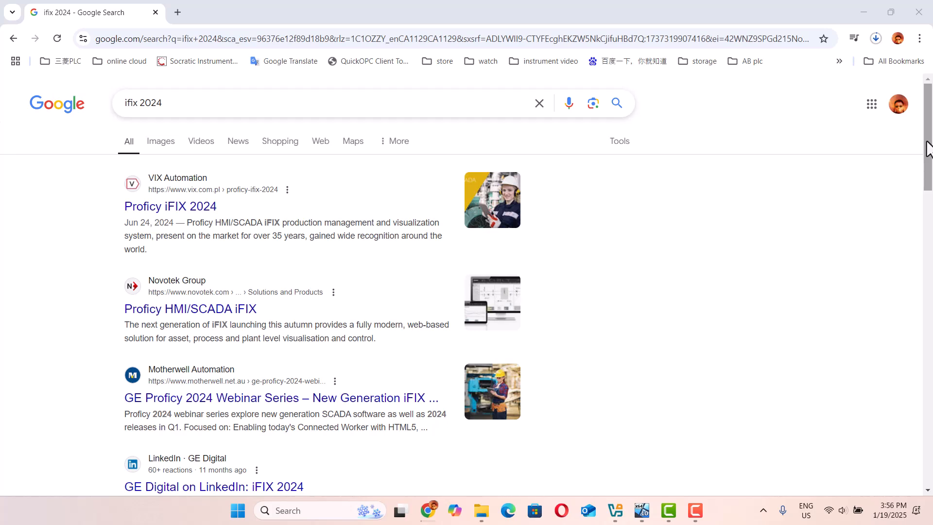
left_click_drag(928, 145, 925, 178)
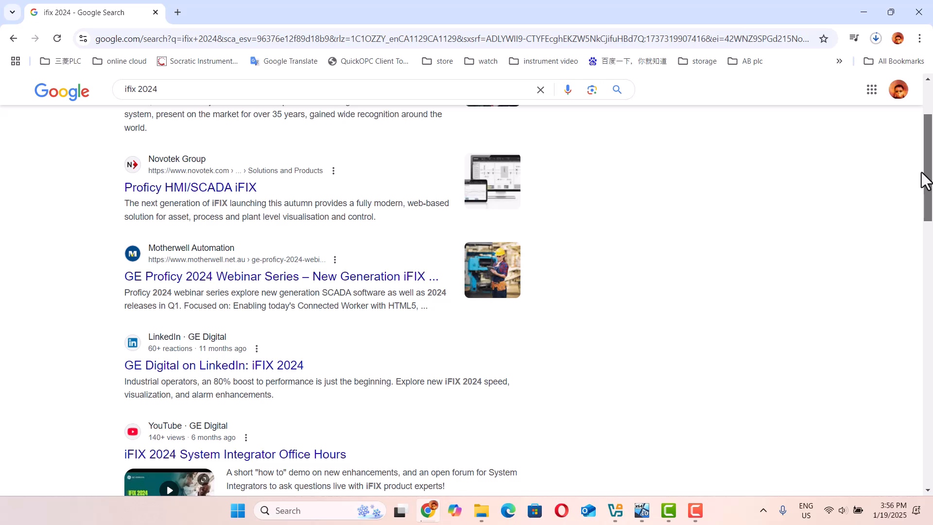
left_click_drag(924, 179, 922, 186)
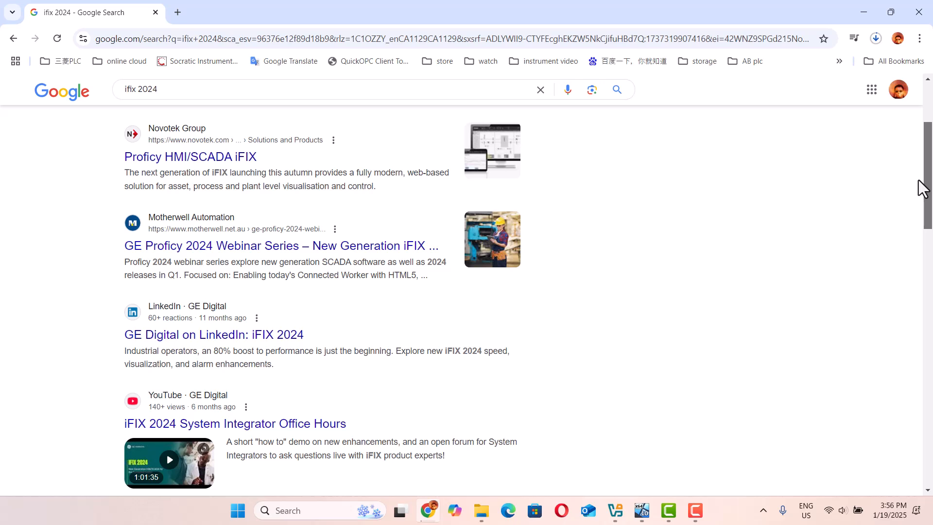
mouse_move(923, 186)
left_mouse_down()
mouse_move(920, 197)
mouse_move(928, 160)
left_mouse_up()
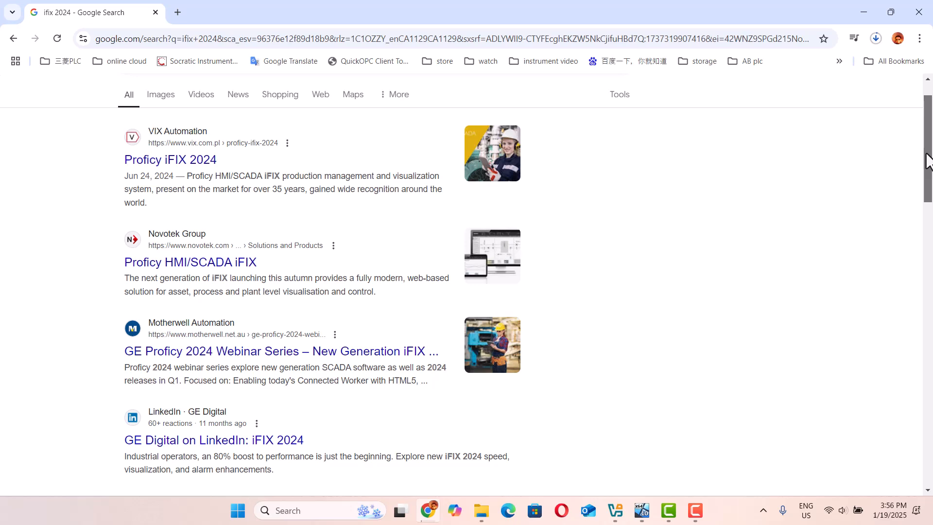
left_click_drag(927, 159, 925, 166)
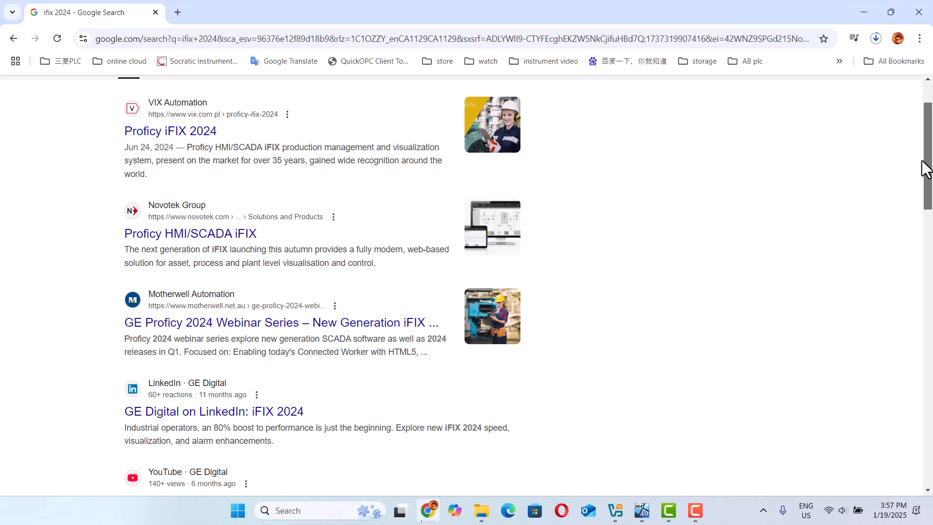
left_click_drag(926, 168, 928, 117)
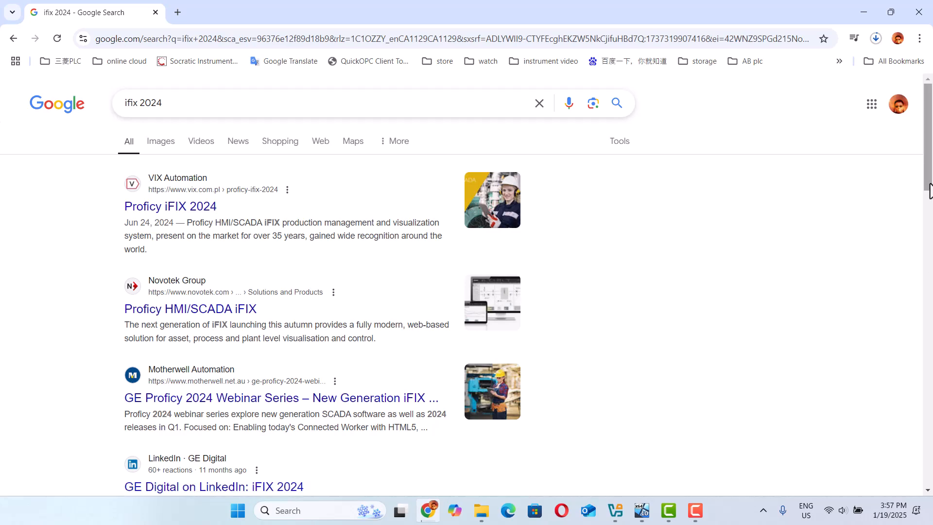
left_click_drag(929, 188, 930, 272)
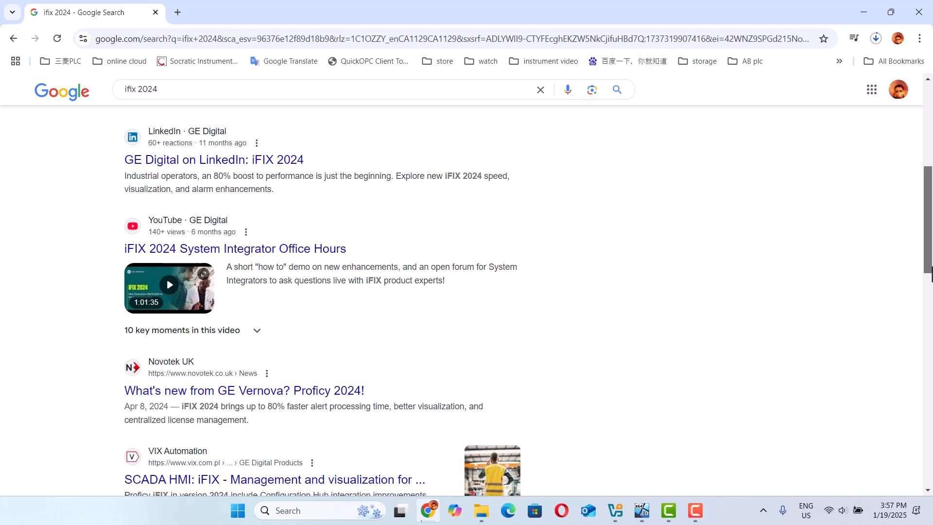
left_click_drag(929, 271, 927, 372)
left_click_drag(927, 372, 927, 393)
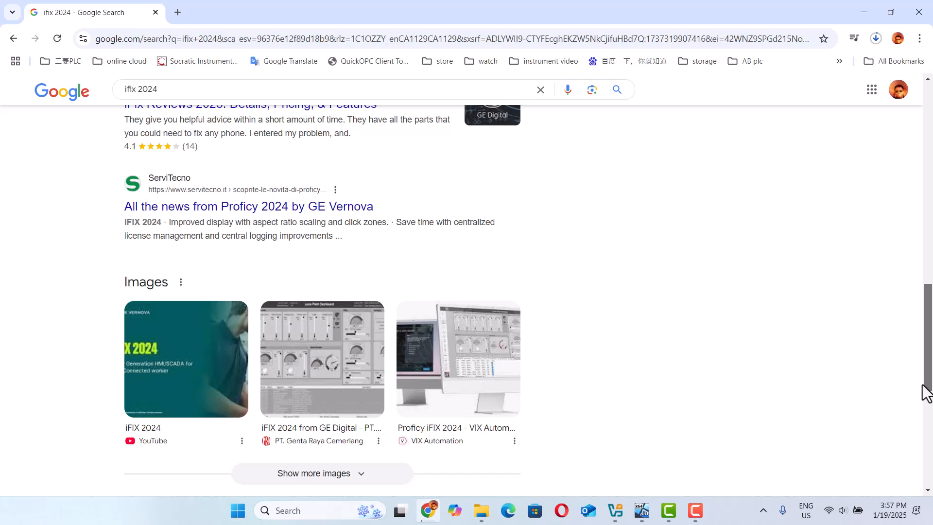
left_click_drag(927, 393, 928, 363)
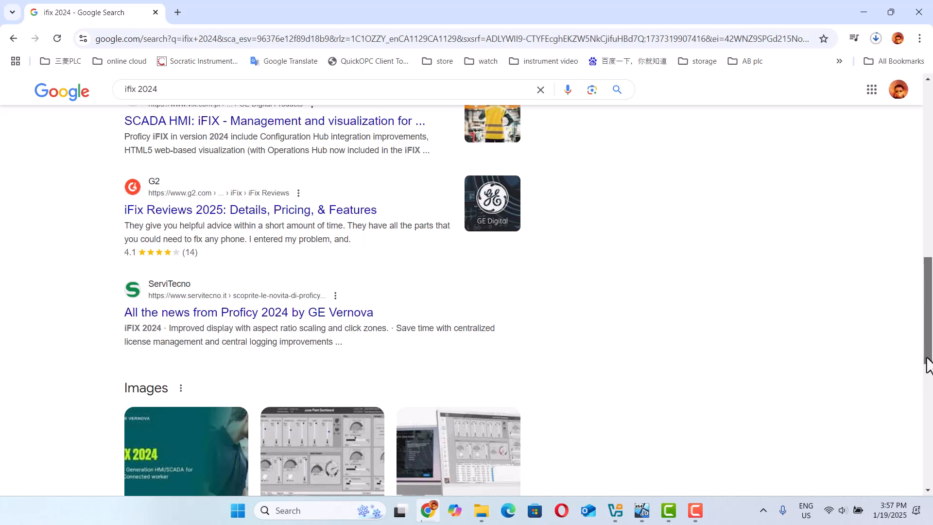
left_click_drag(927, 363, 927, 404)
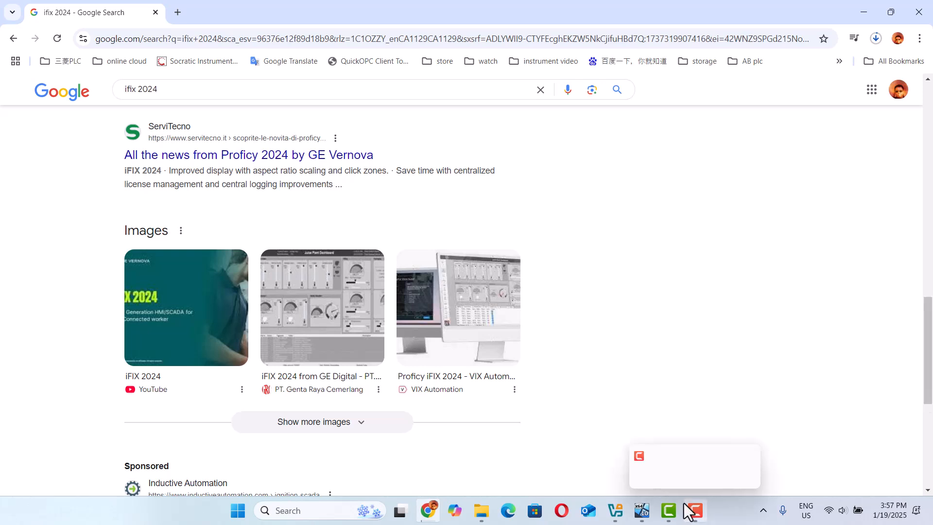
In the VM's This PC, try opening CD Drive (F:) and find it empty with no image mounted
left_click(642, 511)
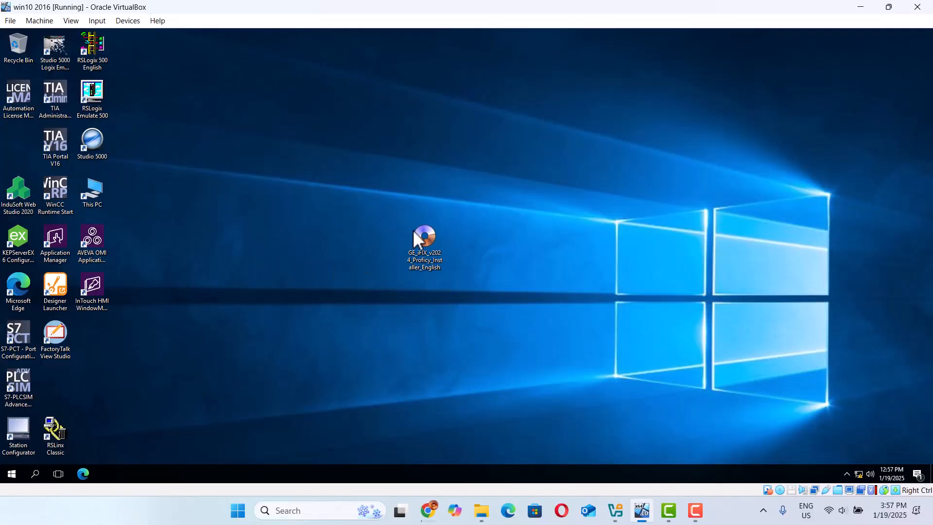
double_click(97, 188)
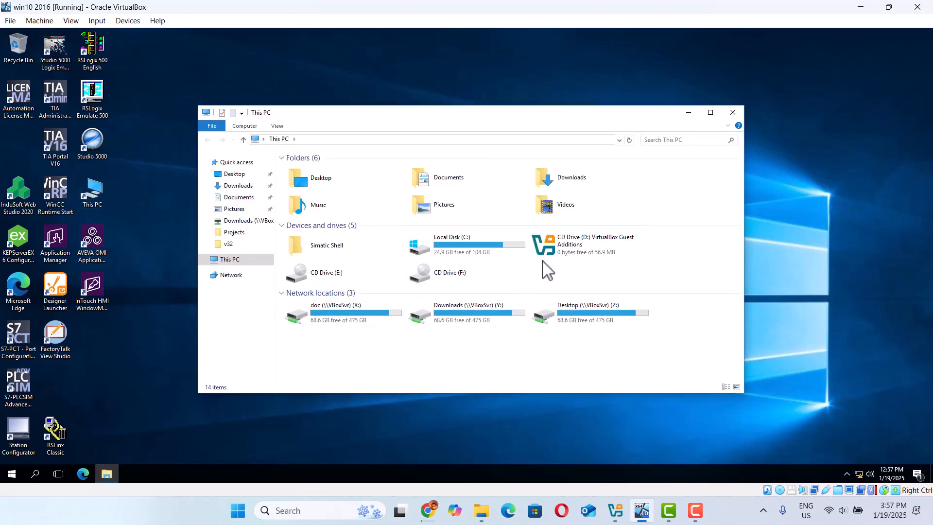
right_click(554, 251)
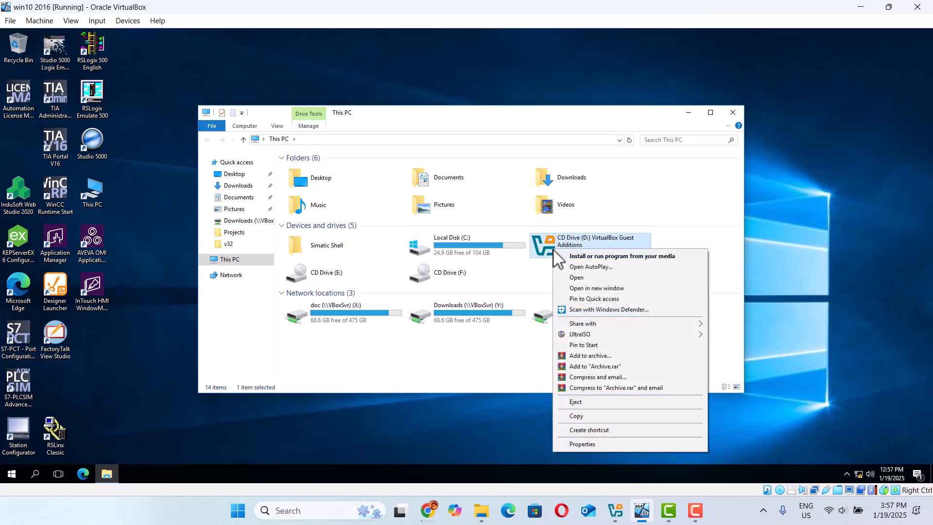
right_click(438, 275)
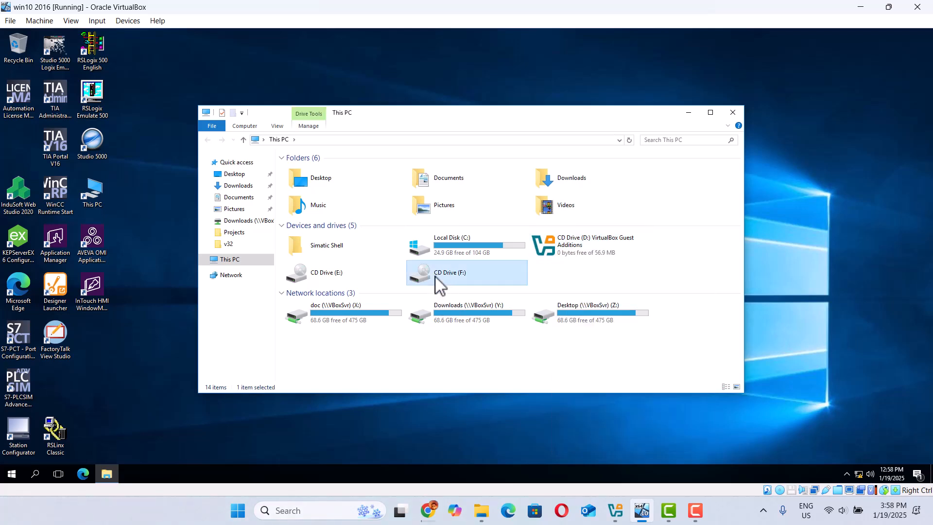
mouse_move(461, 339)
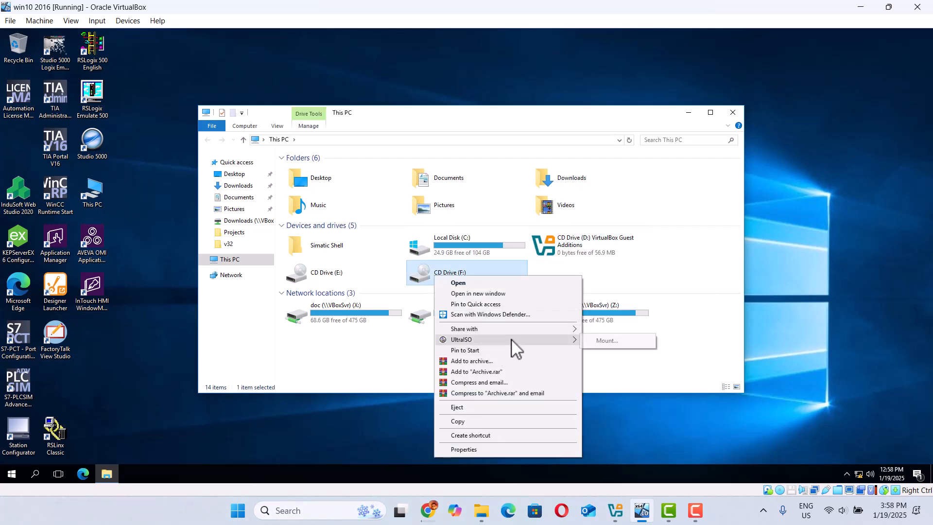
left_click(613, 343)
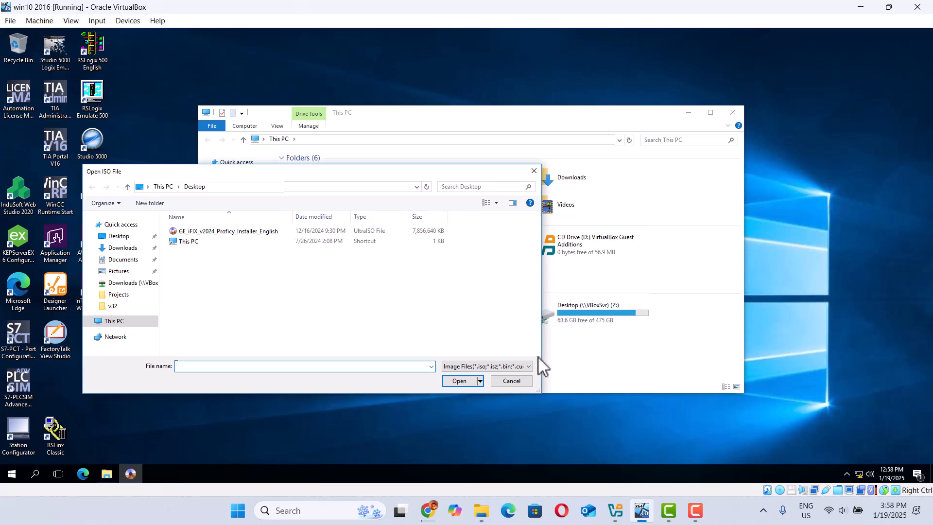
left_click(504, 382)
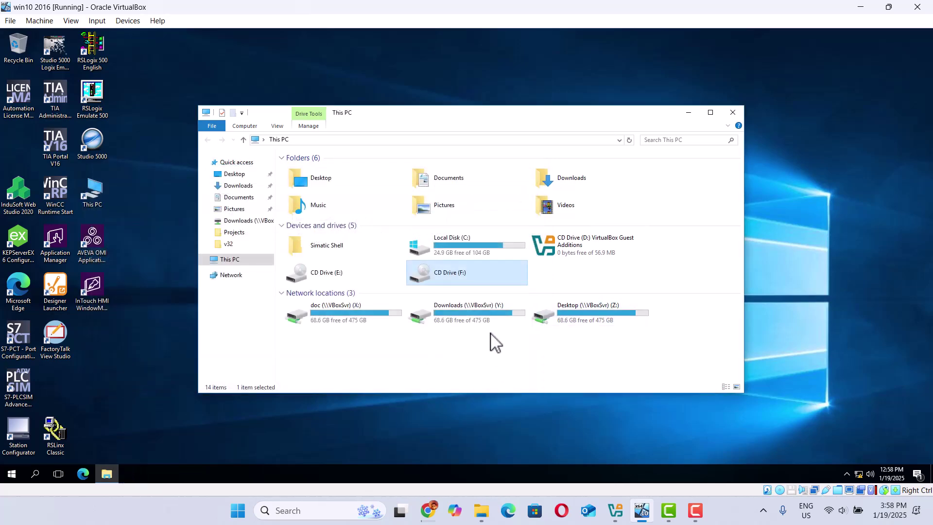
double_click(474, 271)
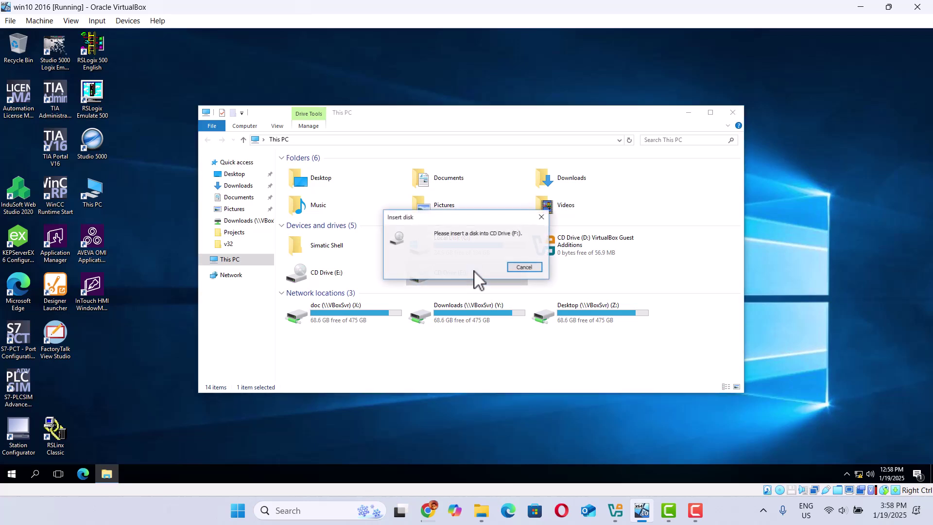
left_click(524, 267)
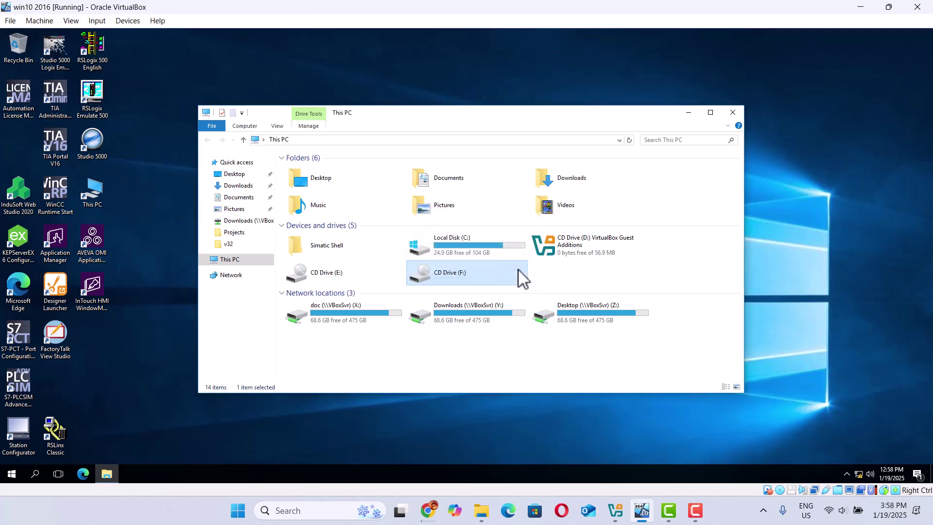
Mount the iFIX 2024 installer disc image onto CD Drive (F:)
right_click(440, 277)
mouse_move(495, 332)
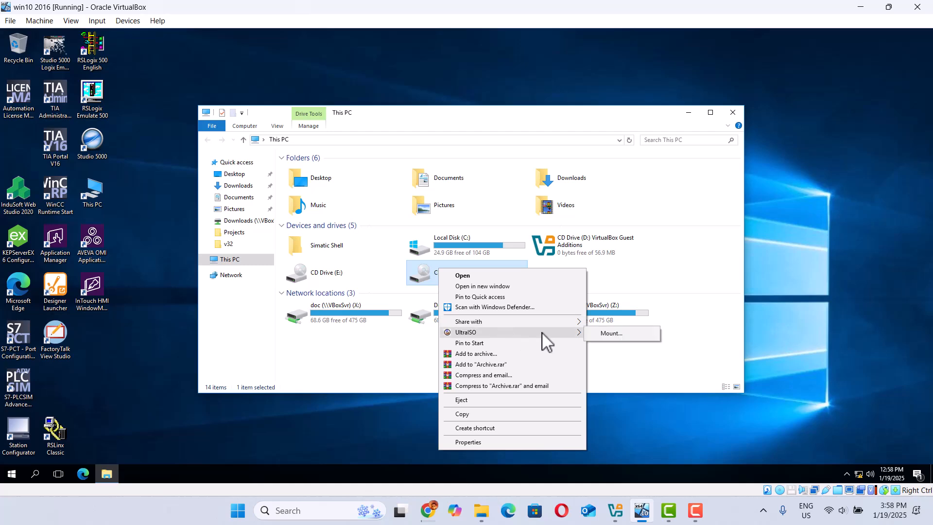
left_click(612, 333)
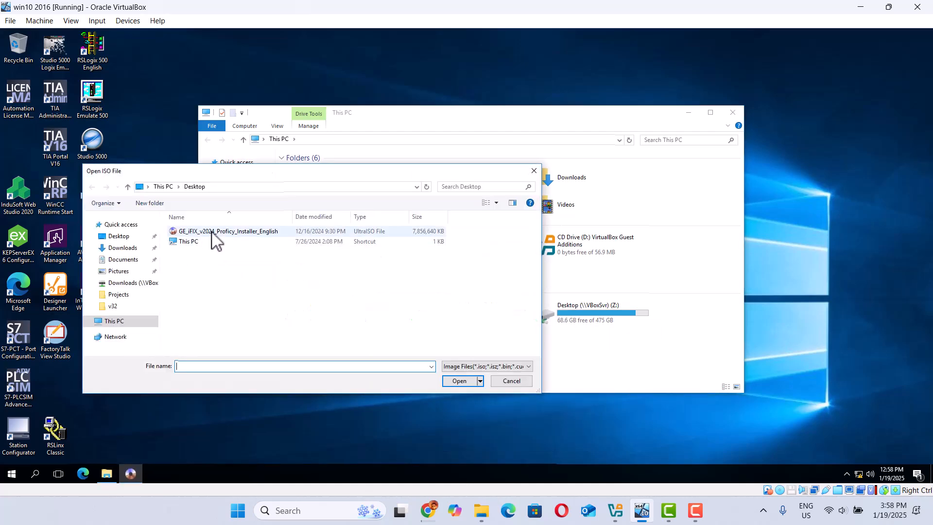
left_click(215, 233)
left_click(459, 381)
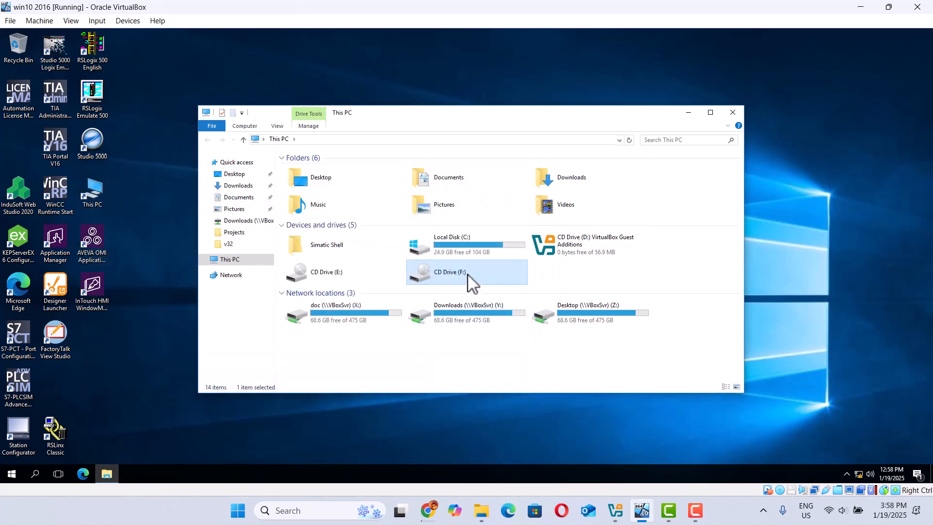
Browse into the mounted iFIX 2024 disc's Setup folder and select the setup application
double_click(471, 281)
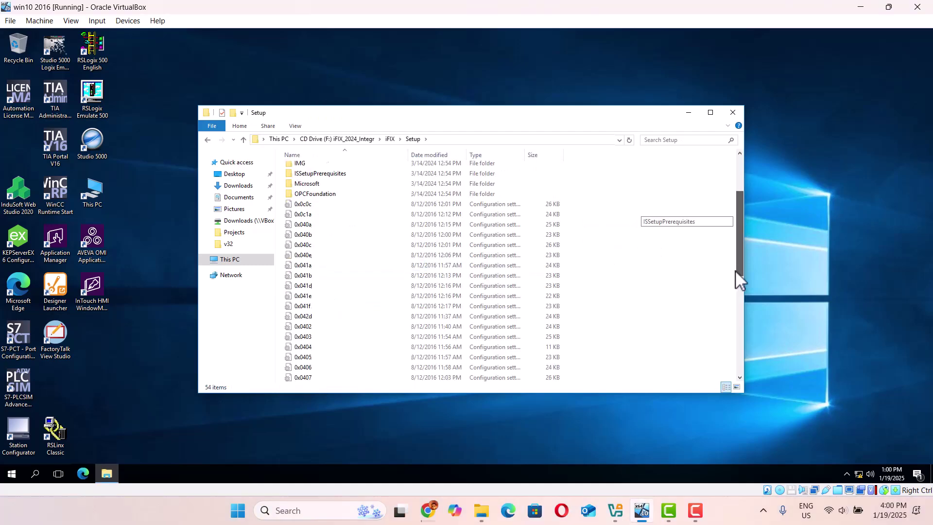
left_click_drag(736, 270, 732, 350)
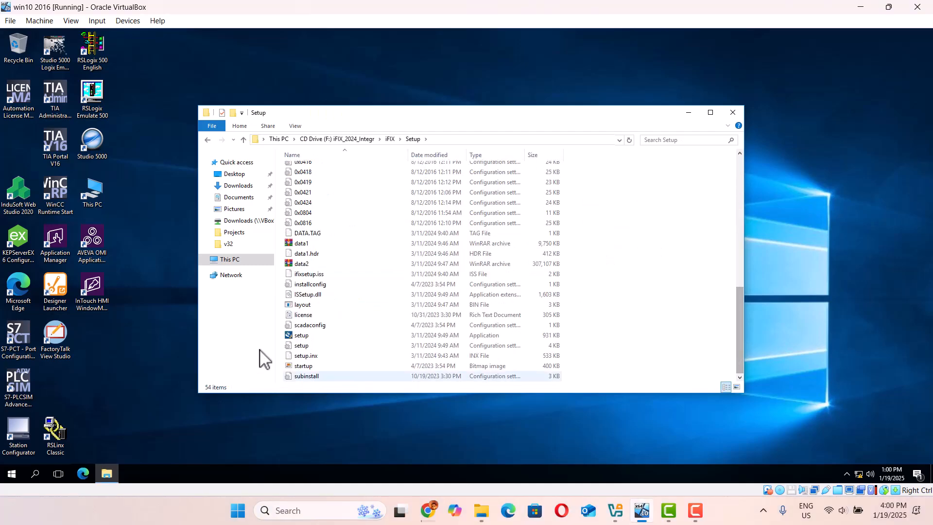
left_click(296, 336)
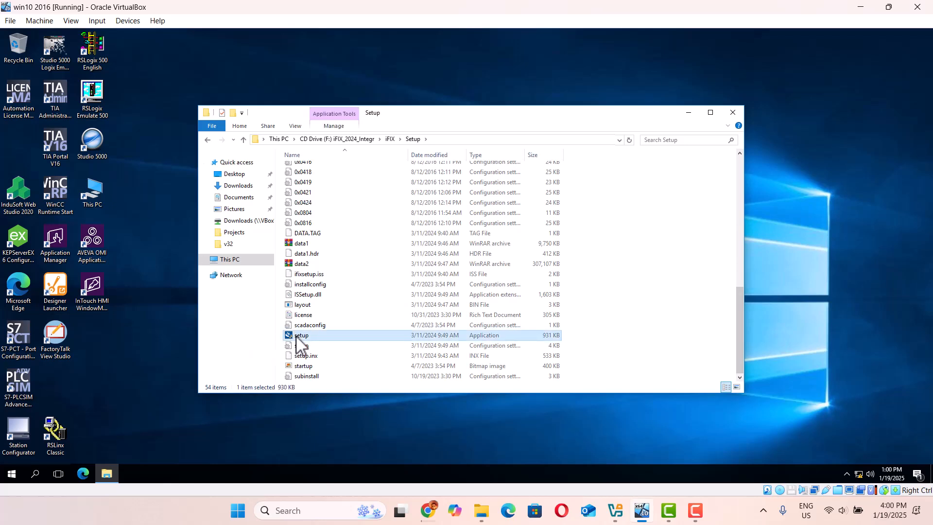
left_click(298, 337)
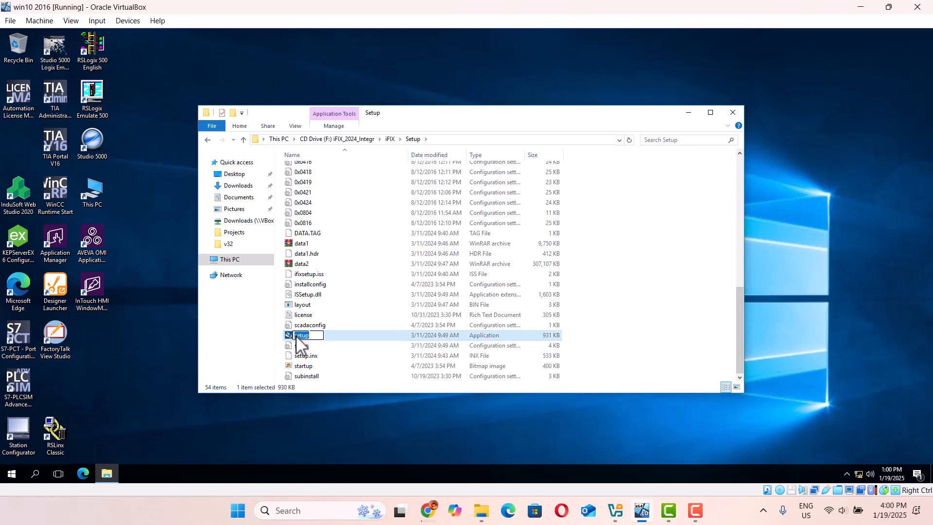
Launch iFIX setup, allow it through UAC, and accept the license agreement
double_click(290, 337)
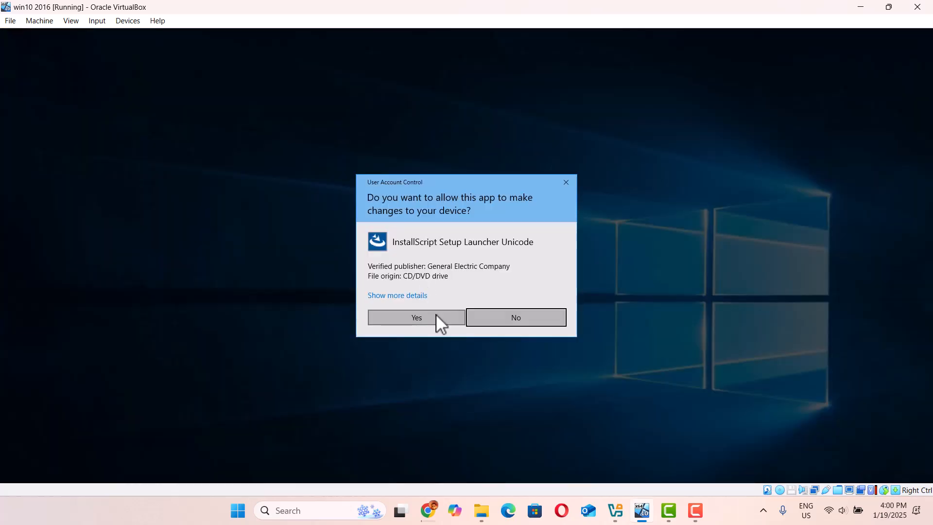
left_click(436, 313)
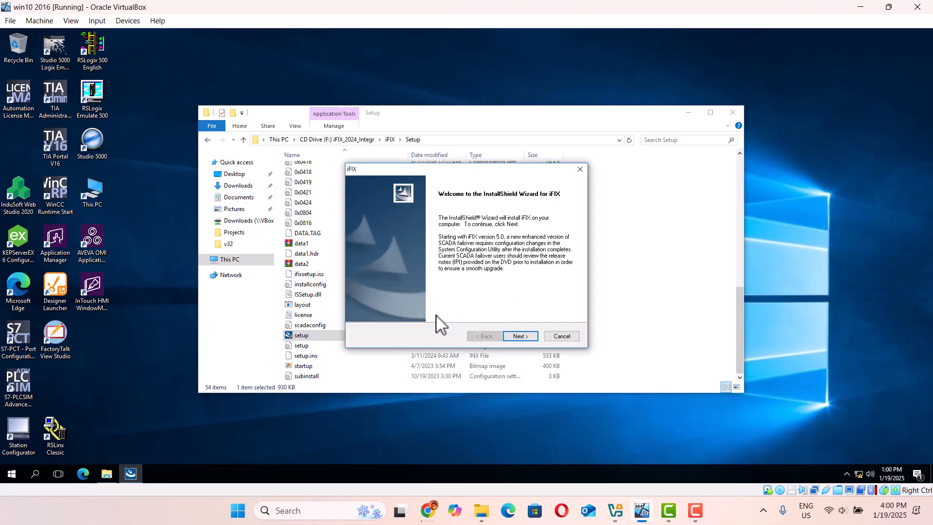
left_click(520, 336)
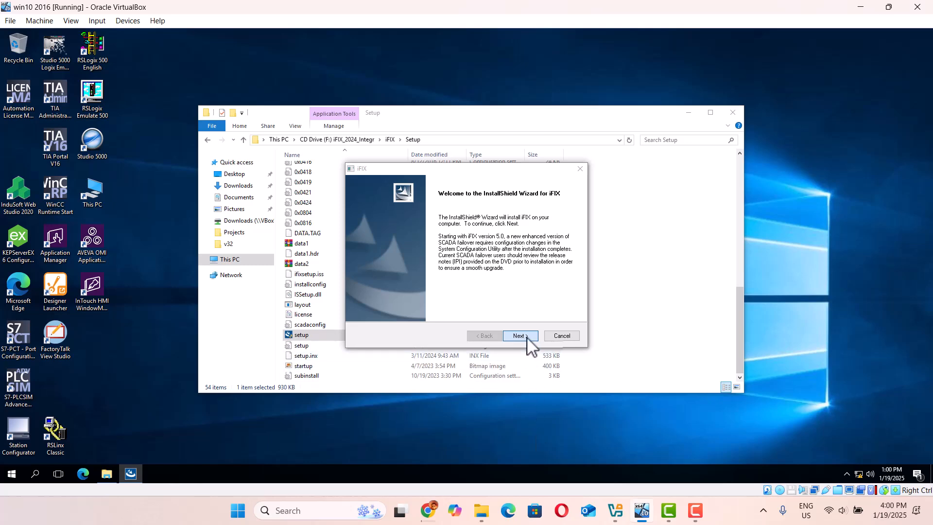
left_click(521, 335)
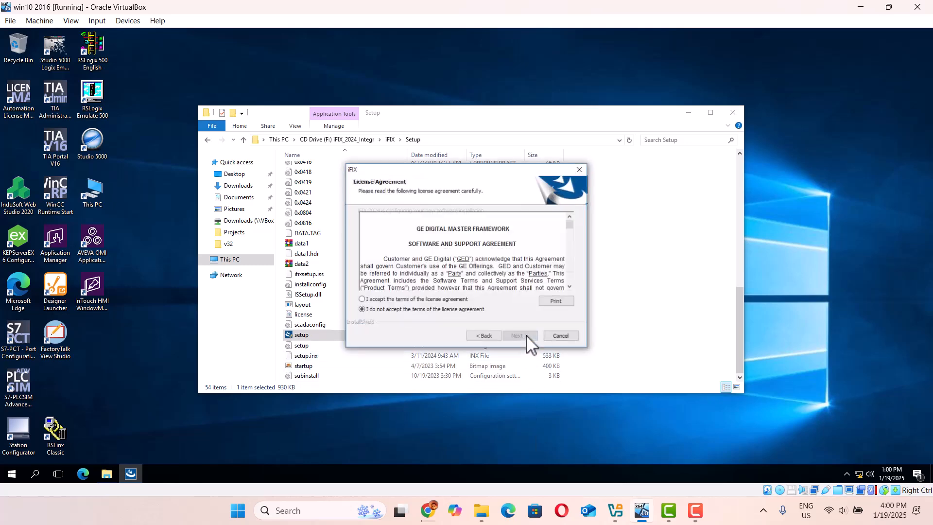
left_click(363, 299)
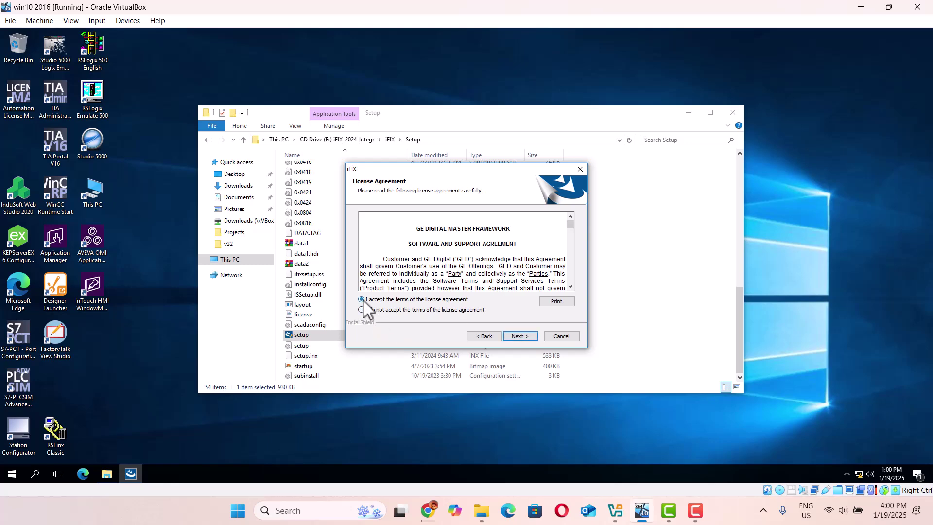
left_click(519, 335)
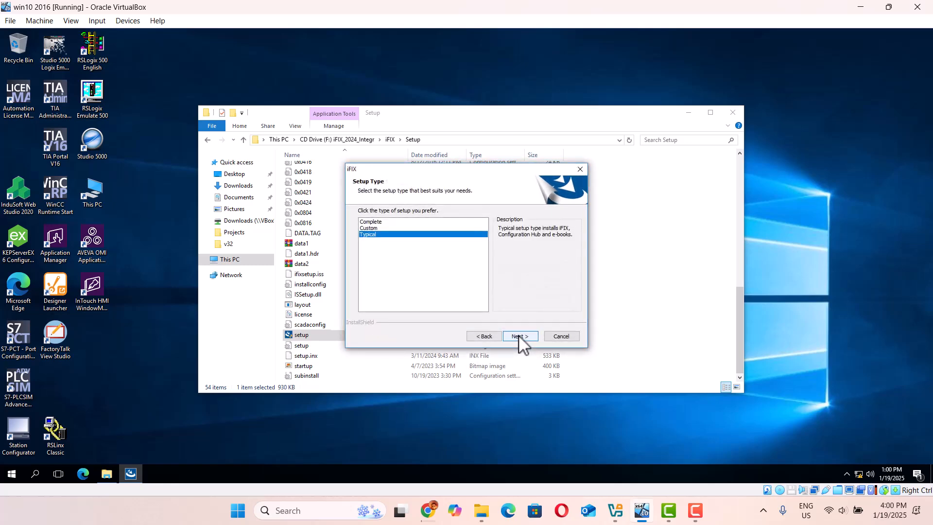
Choose the Complete setup type and keep the default destination folder
left_click(372, 222)
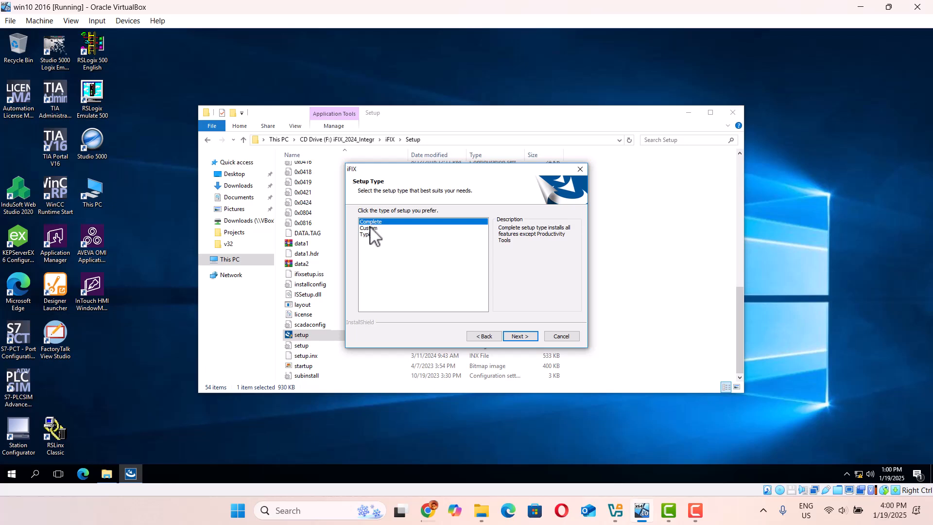
left_click(369, 229)
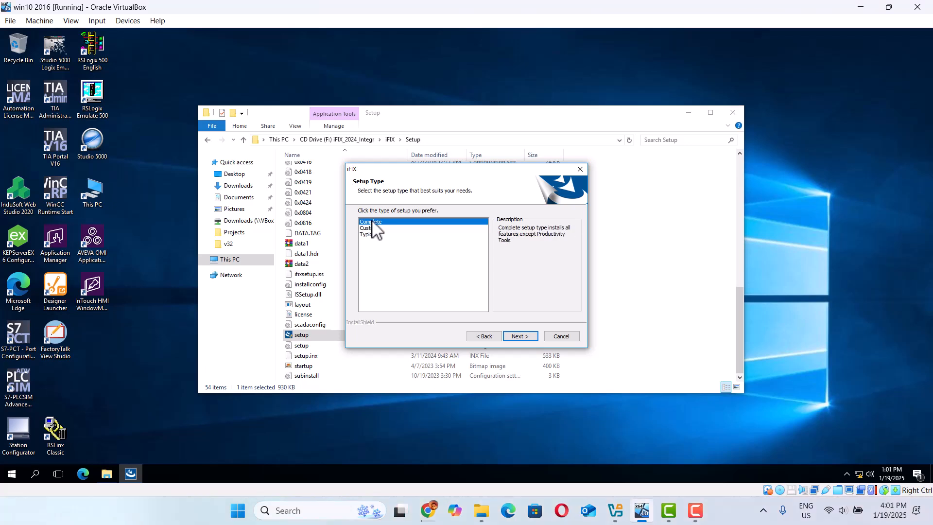
left_click(519, 337)
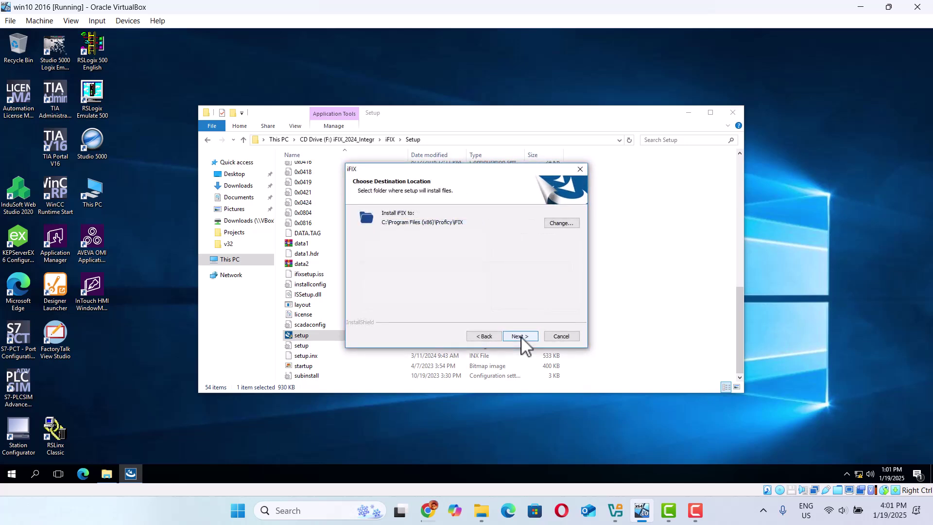
left_click(519, 337)
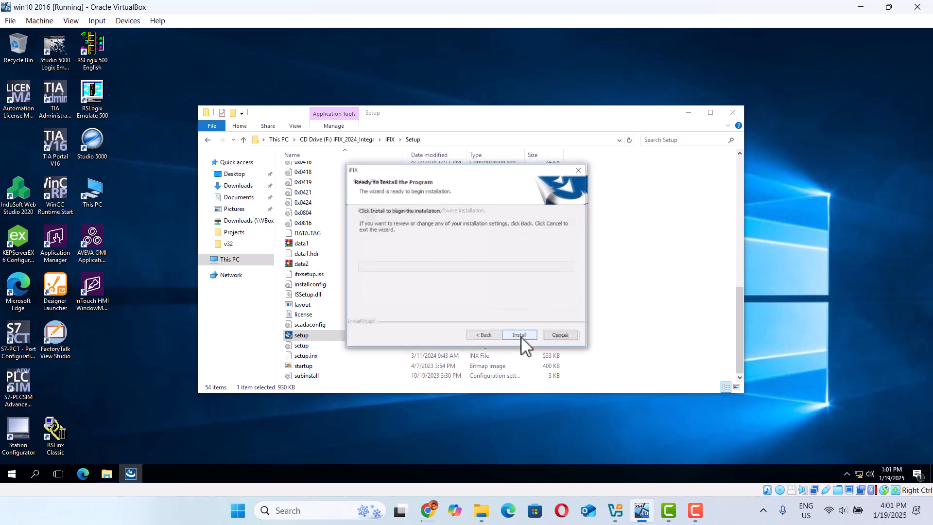
Install iFIX, allow it through Windows firewall, and configure node FIX as stand-alone SCADA
left_click(521, 336)
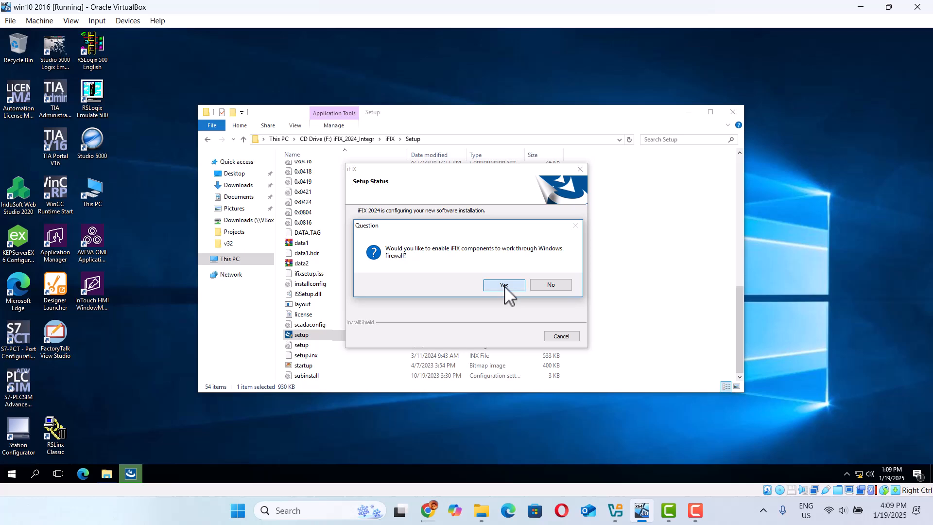
left_click(505, 285)
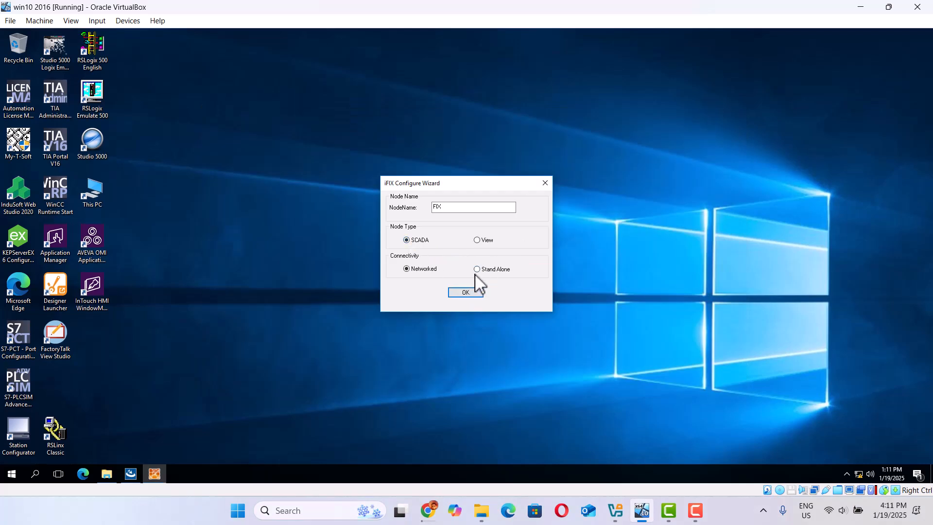
left_click(475, 270)
left_click(466, 293)
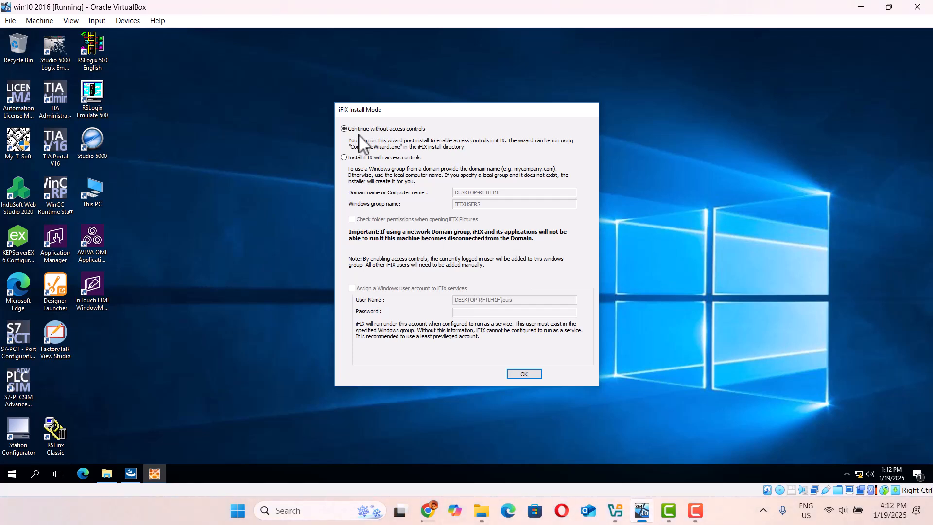
Keep 'Continue without access controls' as the install mode and apply it
left_click(526, 373)
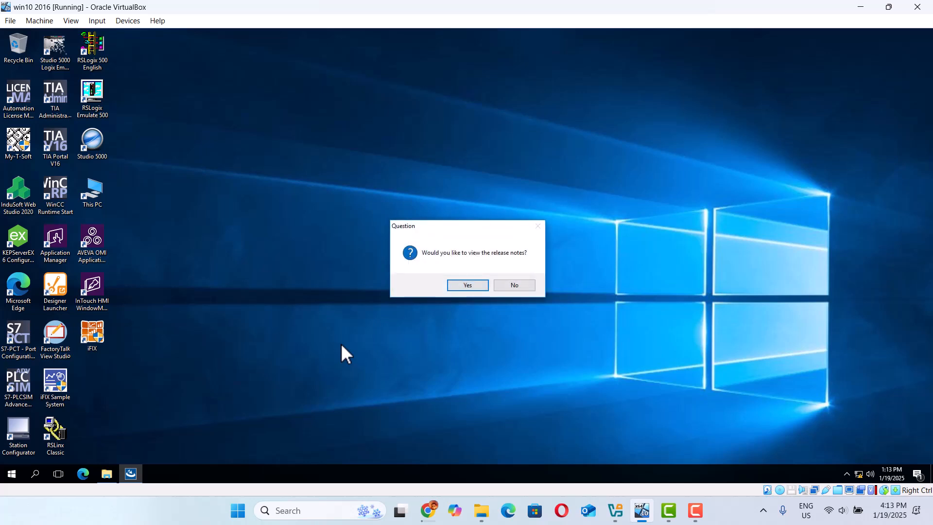
View the release notes, read the Known Issues topic, then close the product information window
left_click(469, 285)
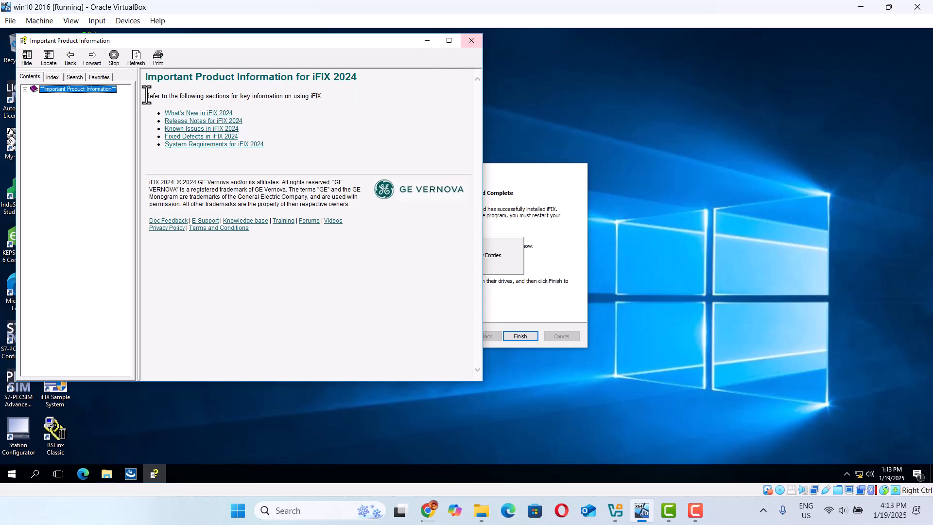
left_click(25, 89)
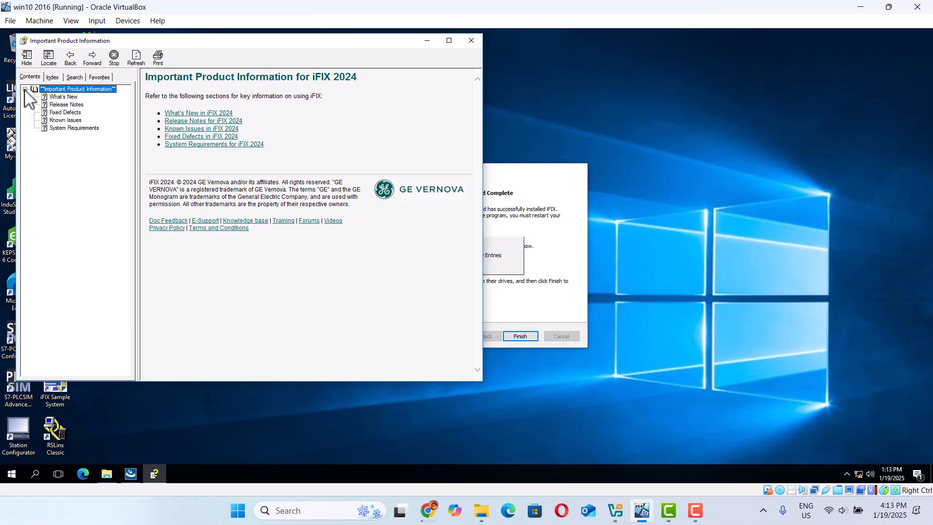
left_click(64, 120)
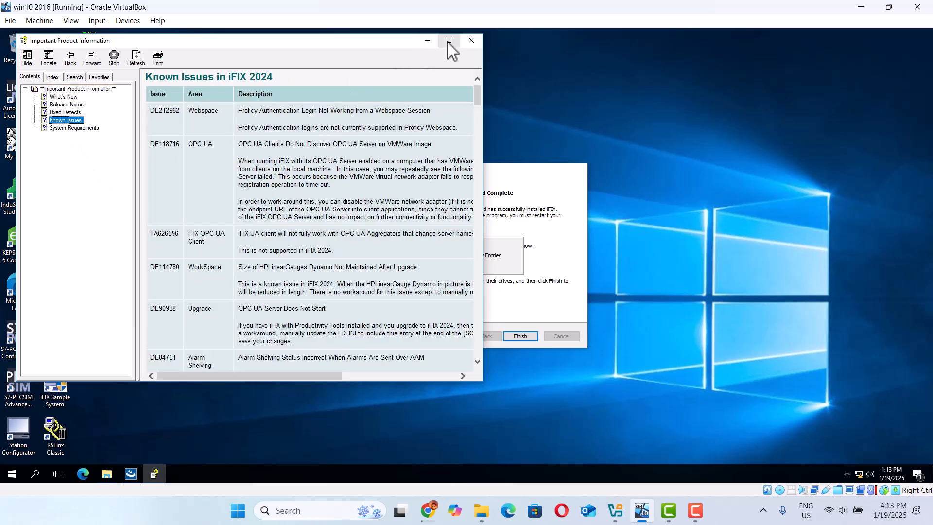
left_click(471, 40)
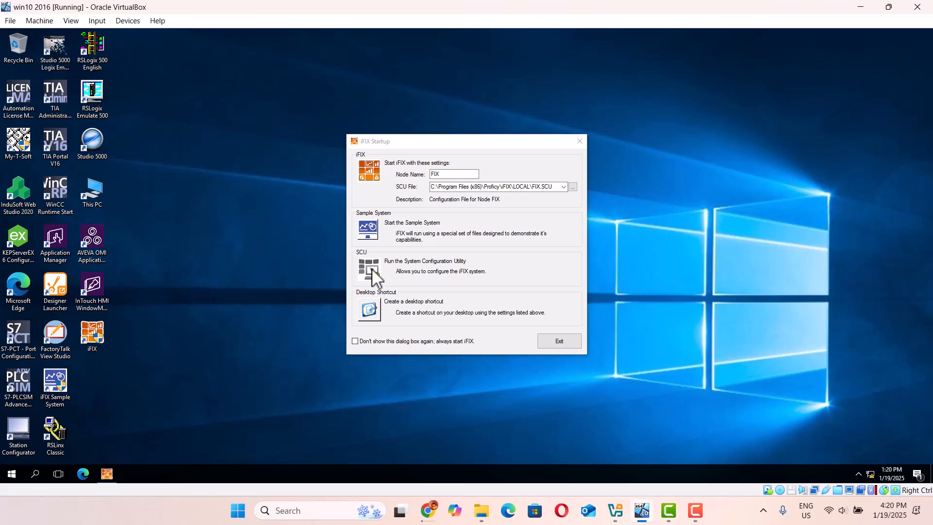
Run the System Configuration Utility for node FIX from iFIX Startup
left_click(374, 274)
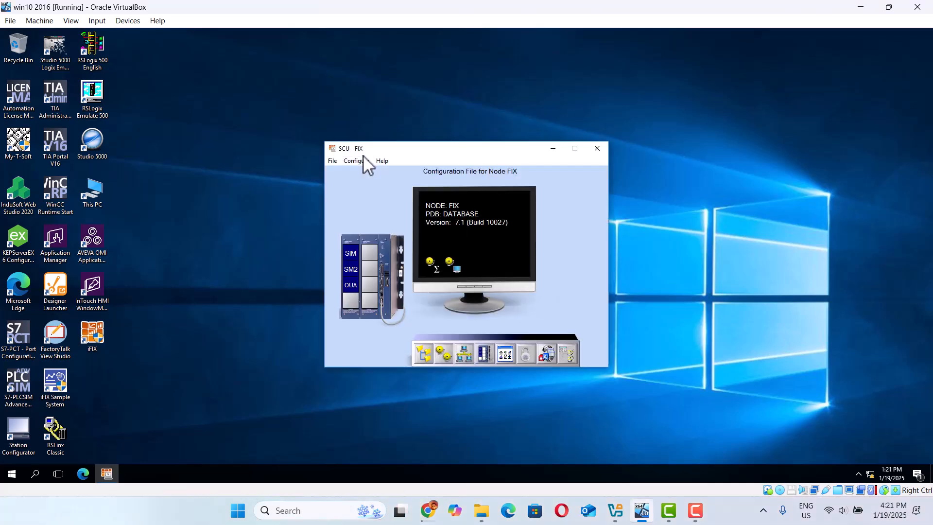
In Configure > SCADA, try adding the OPC UA Client driver, which is already configured
left_click(358, 160)
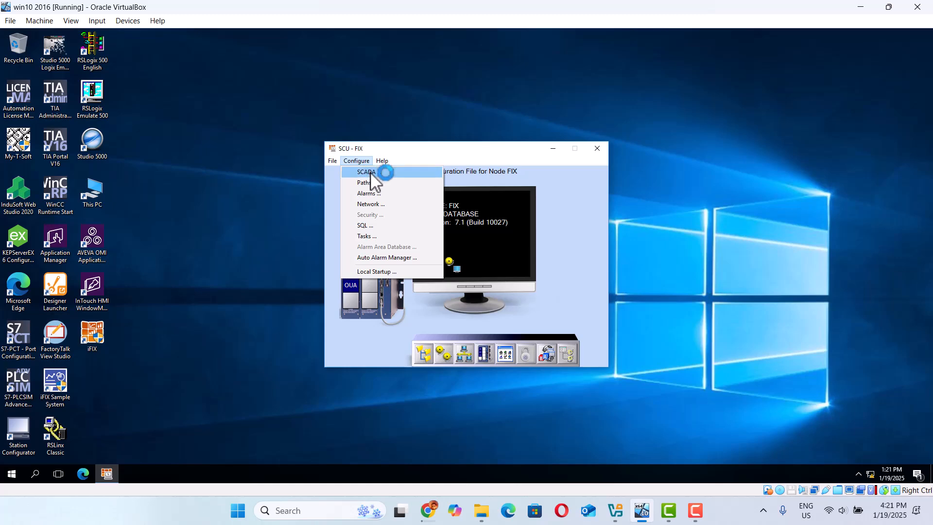
left_click(368, 172)
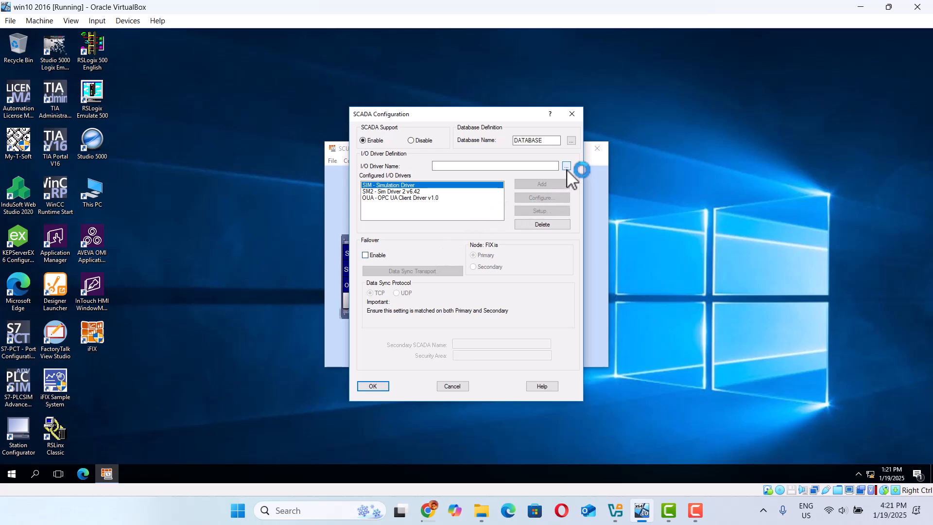
double_click(400, 198)
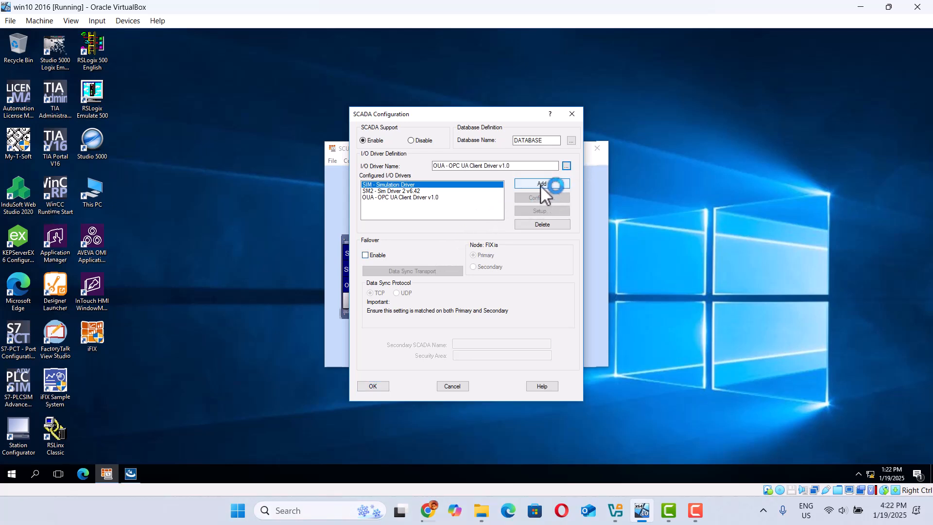
left_click(540, 185)
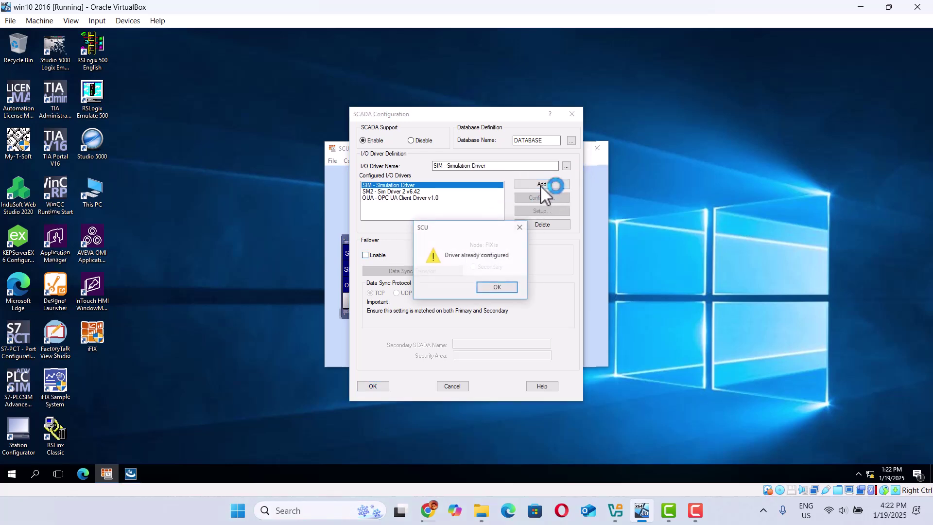
left_click(496, 290)
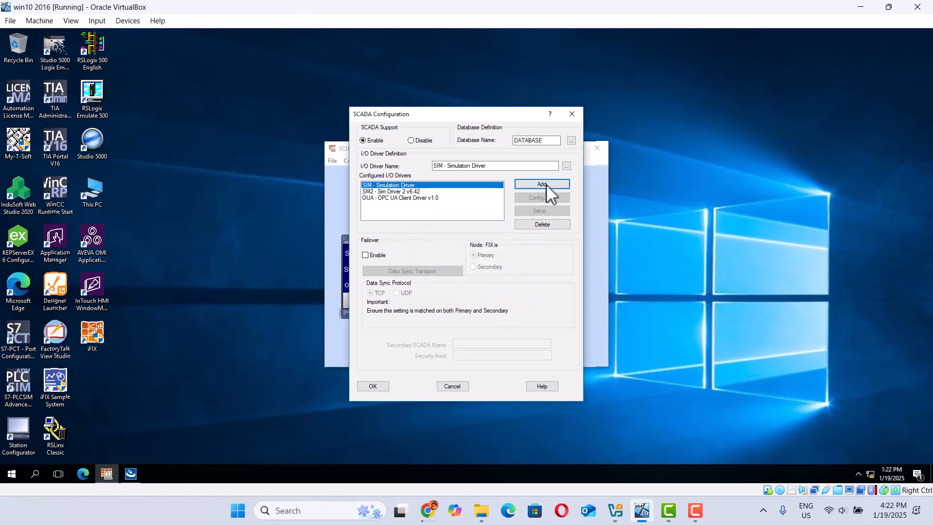
Add the OPC - OPC Client v7.46g driver to the configured drivers and apply the SCADA configuration
left_click(567, 166)
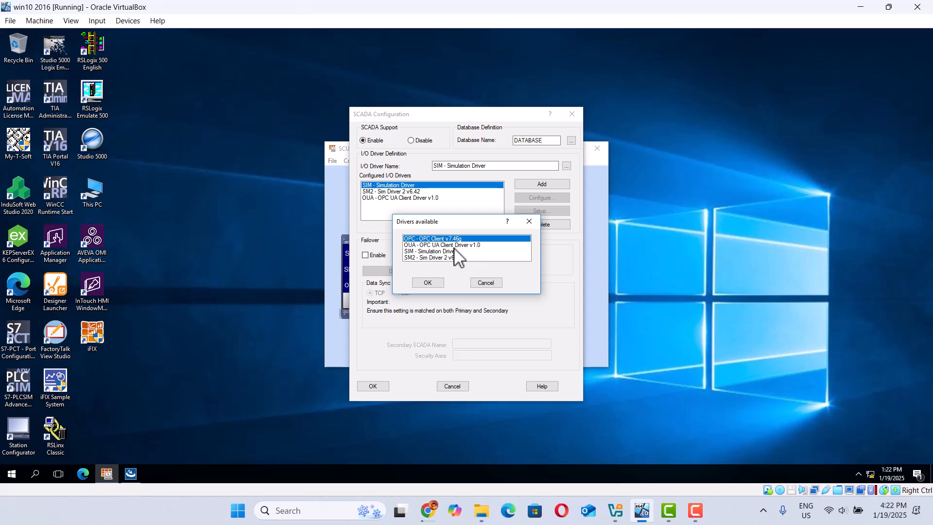
left_click(428, 284)
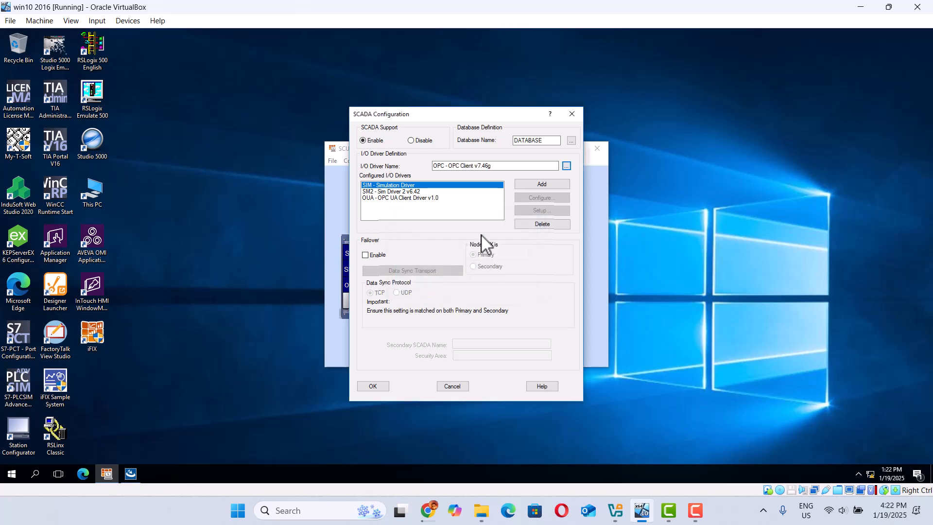
left_click(544, 182)
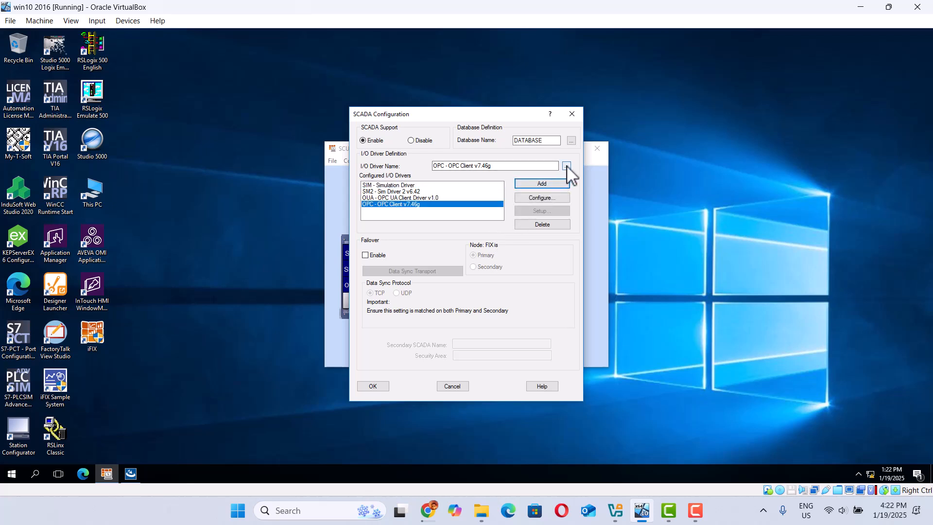
left_click(567, 166)
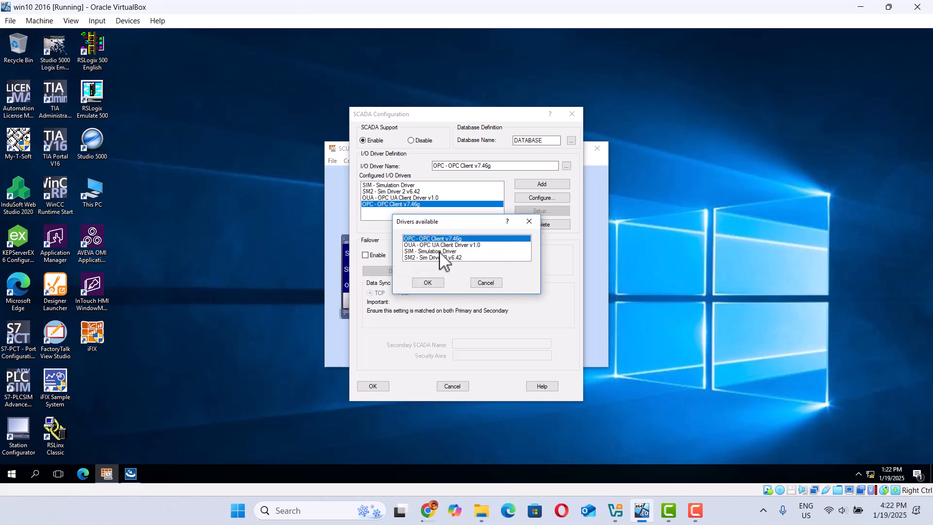
left_click(487, 283)
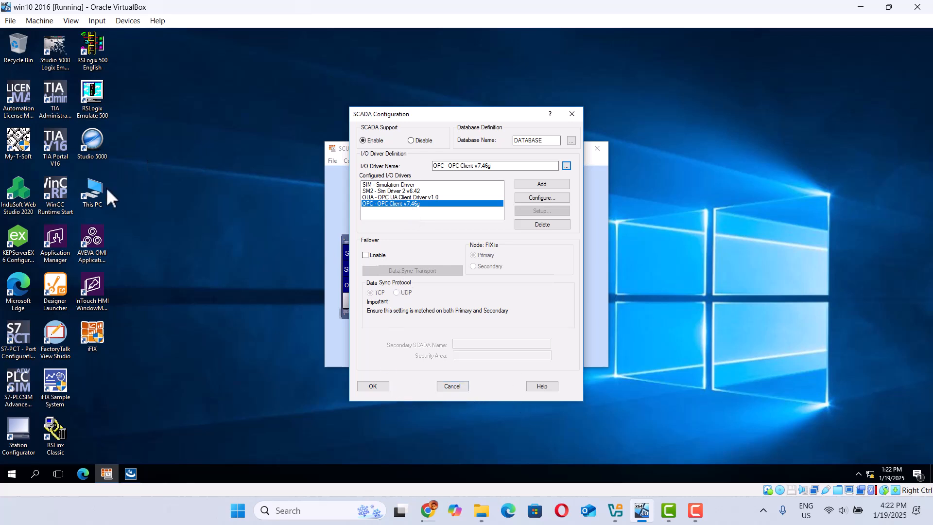
left_click(370, 385)
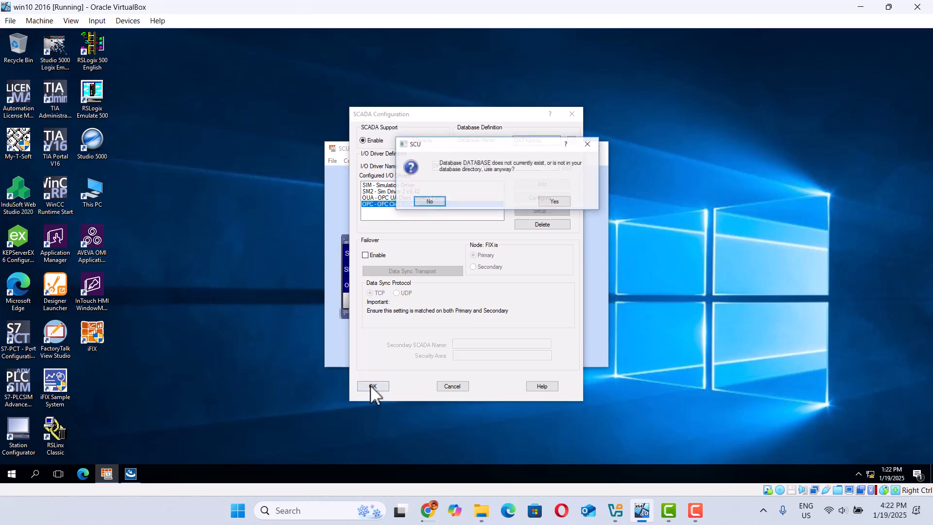
Accept the not-yet-existing DATABASE, save the FIX node configuration, and close the SCU
left_click(555, 201)
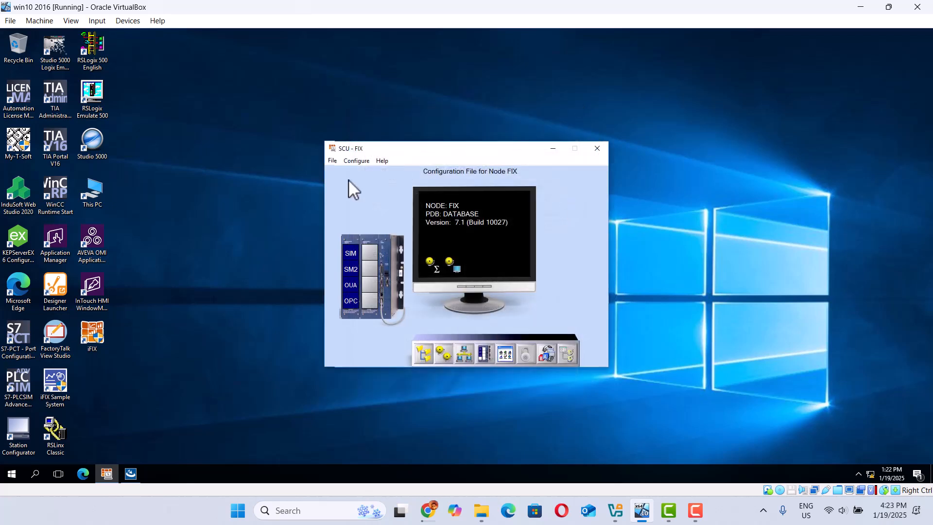
left_click(354, 160)
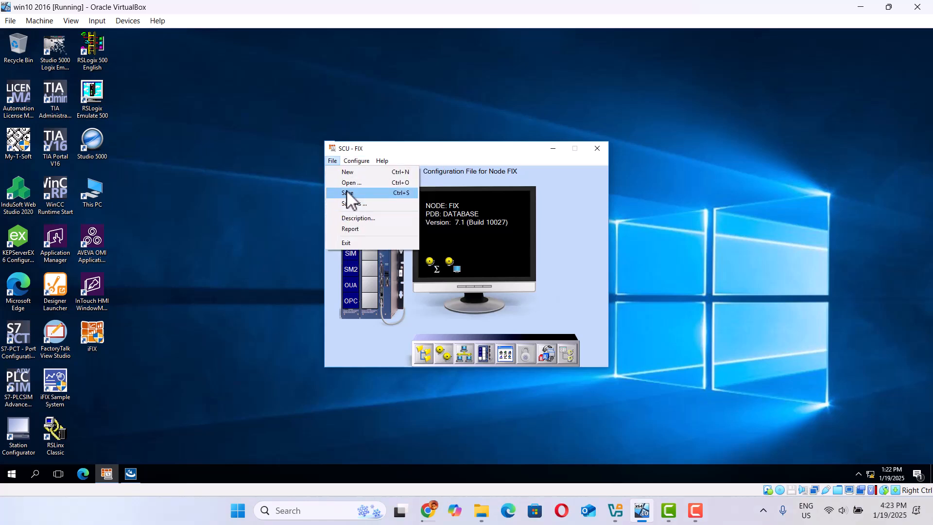
left_click(348, 195)
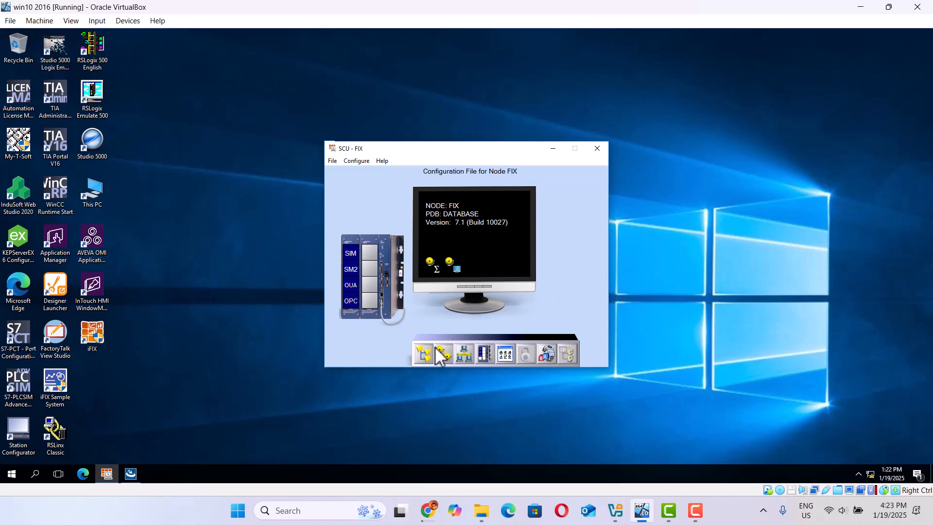
left_click(599, 151)
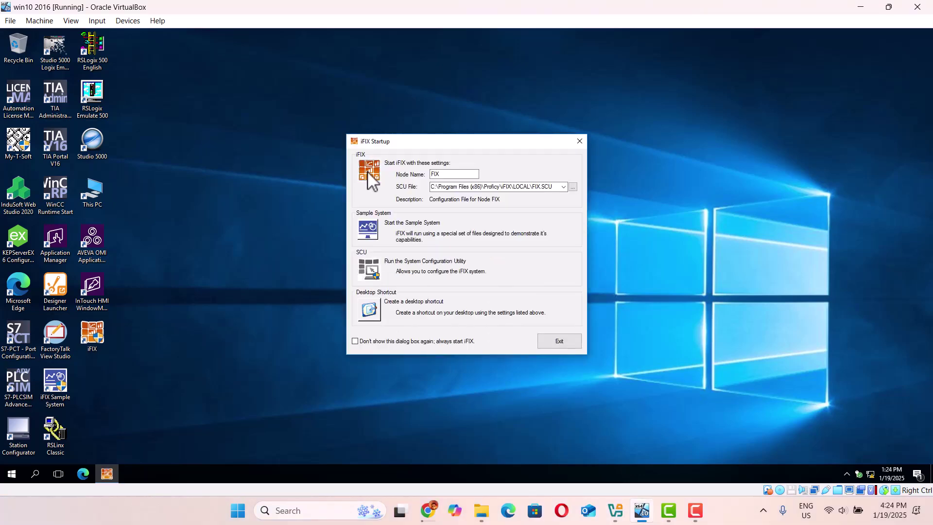
Start iFIX and continue in two-hour demo mode without a license key
left_click(367, 171)
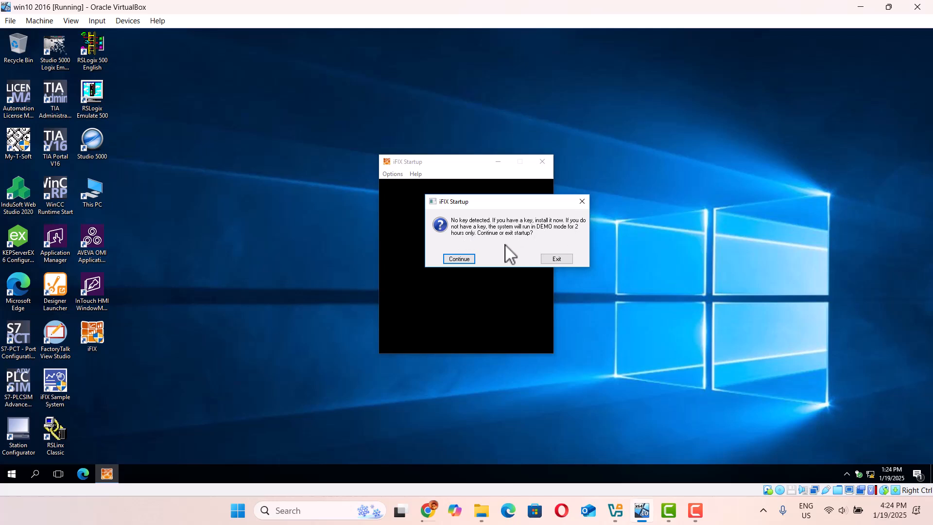
left_click(458, 260)
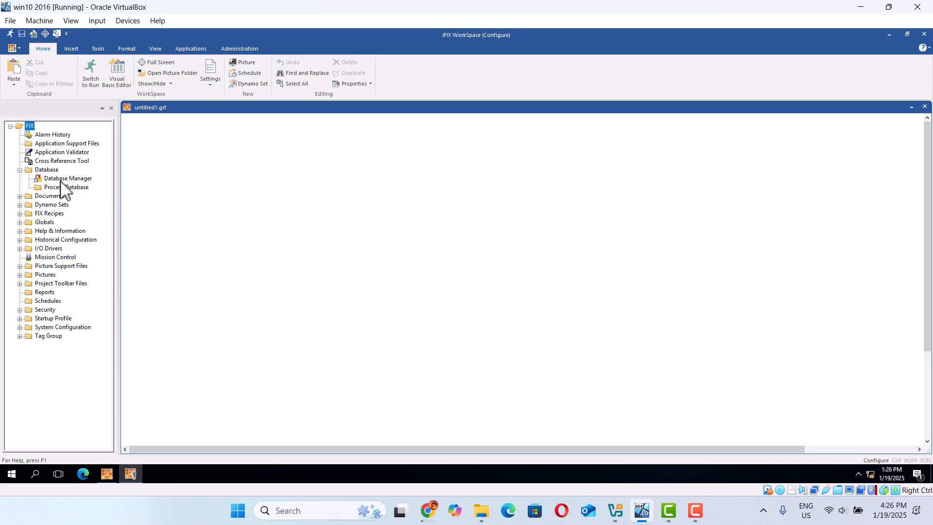
Open Database Manager from the Database folder's context menu in the WorkSpace system tree
right_click(63, 182)
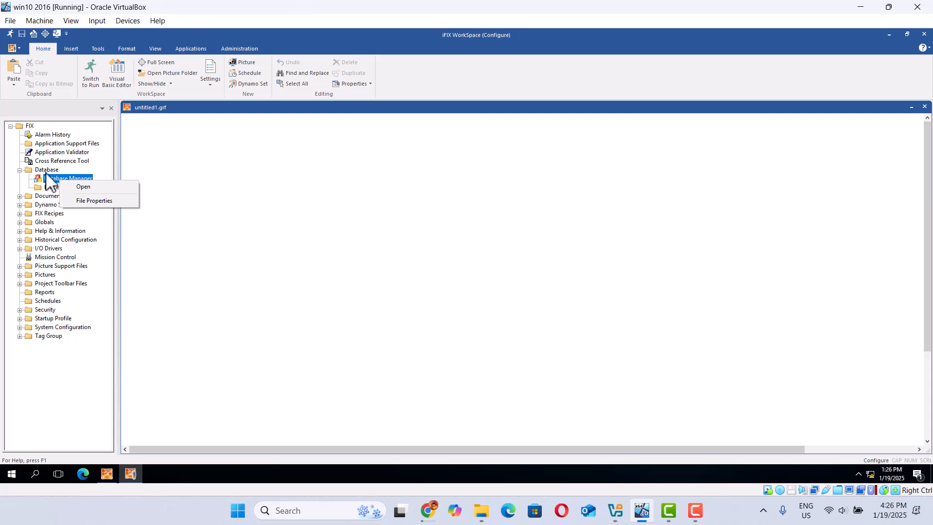
right_click(46, 173)
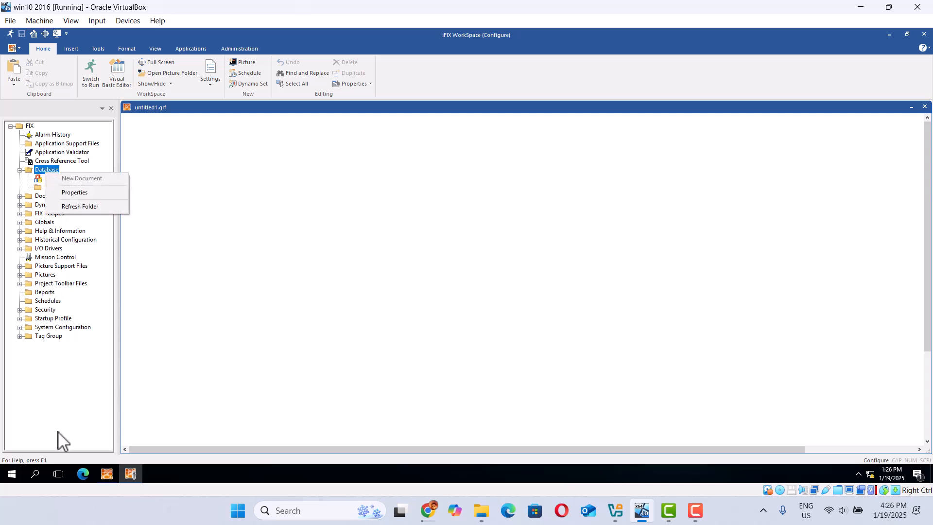
left_click(67, 386)
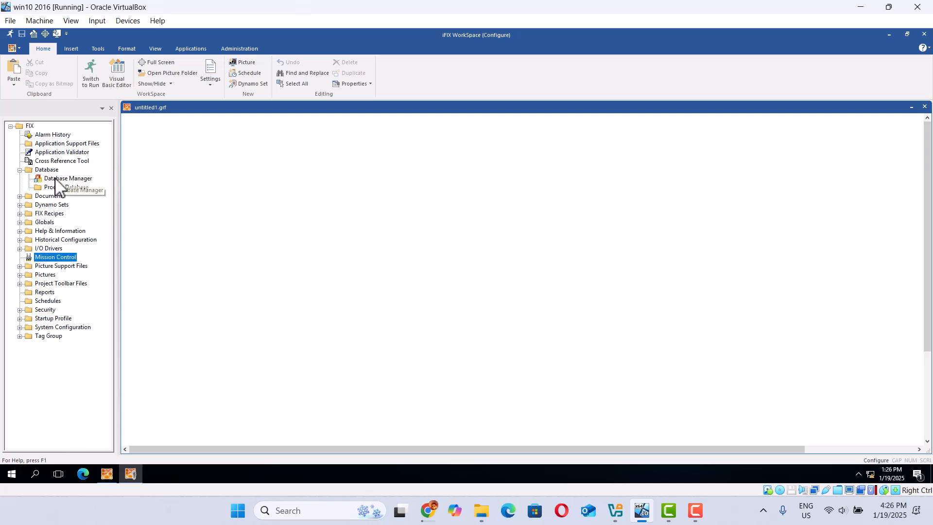
left_click(57, 180)
right_click(58, 183)
left_click(81, 186)
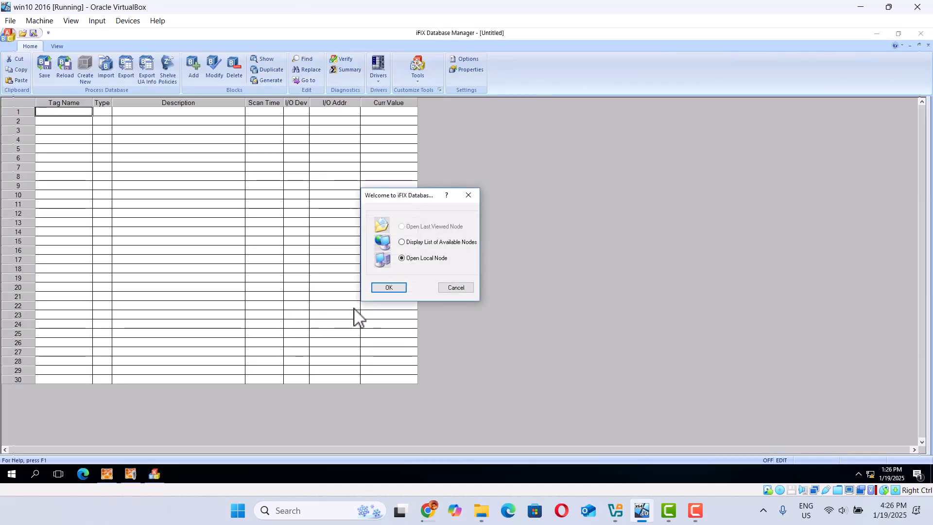
Open the local node's empty database in Database Manager, then close it to return to WorkSpace
left_click(388, 287)
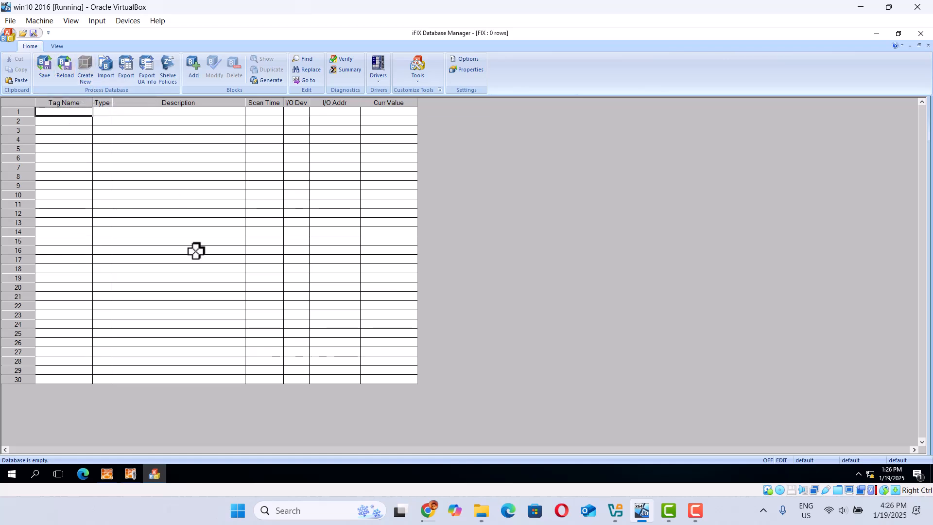
left_click(921, 33)
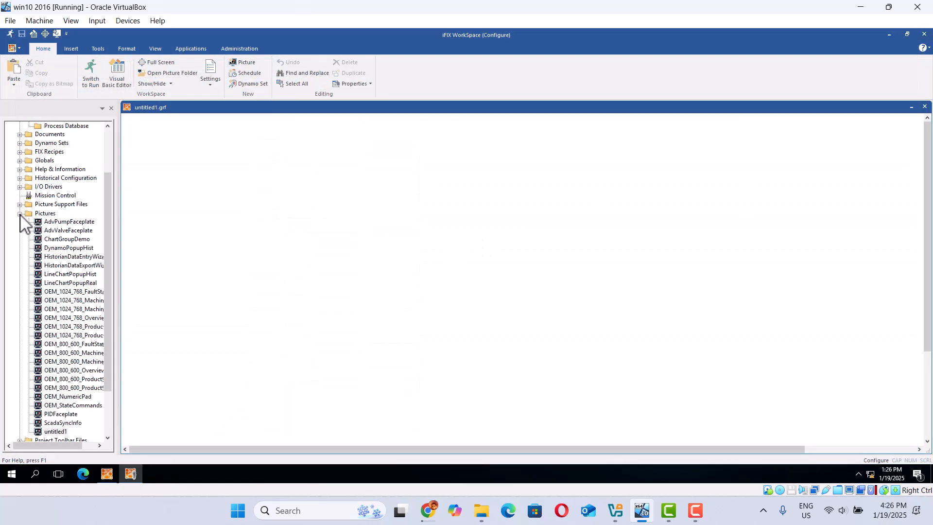
left_click(20, 212)
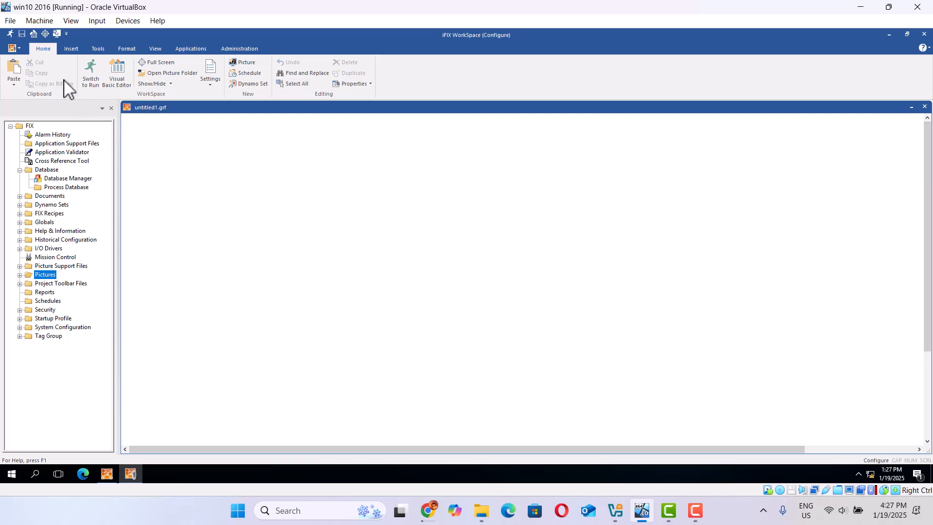
left_click(21, 49)
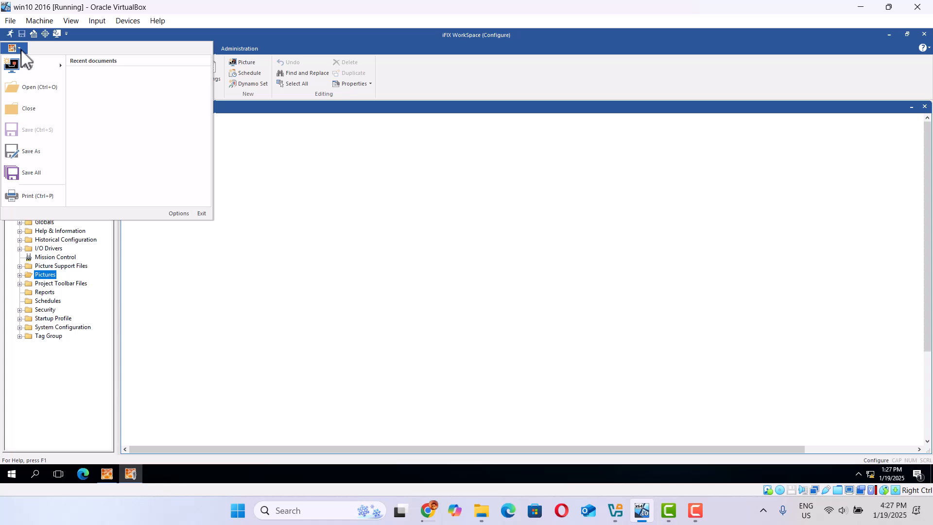
left_click(269, 378)
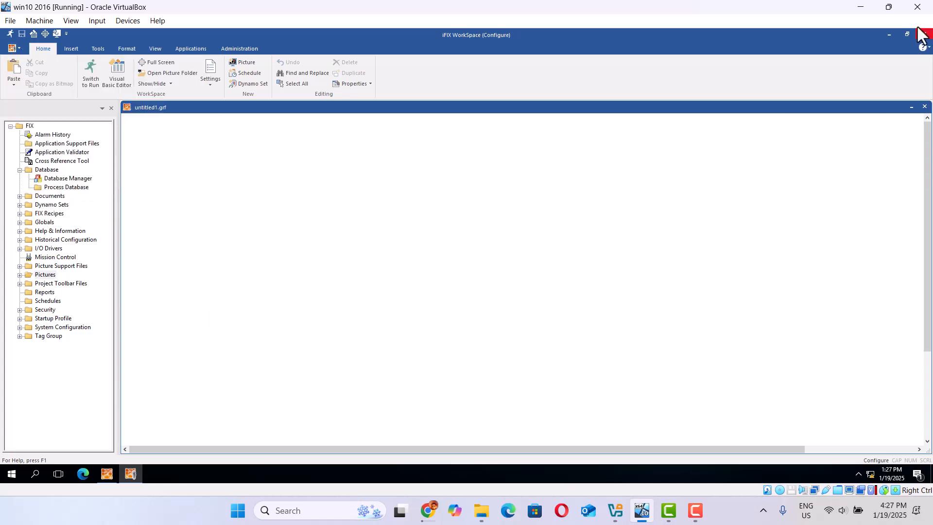